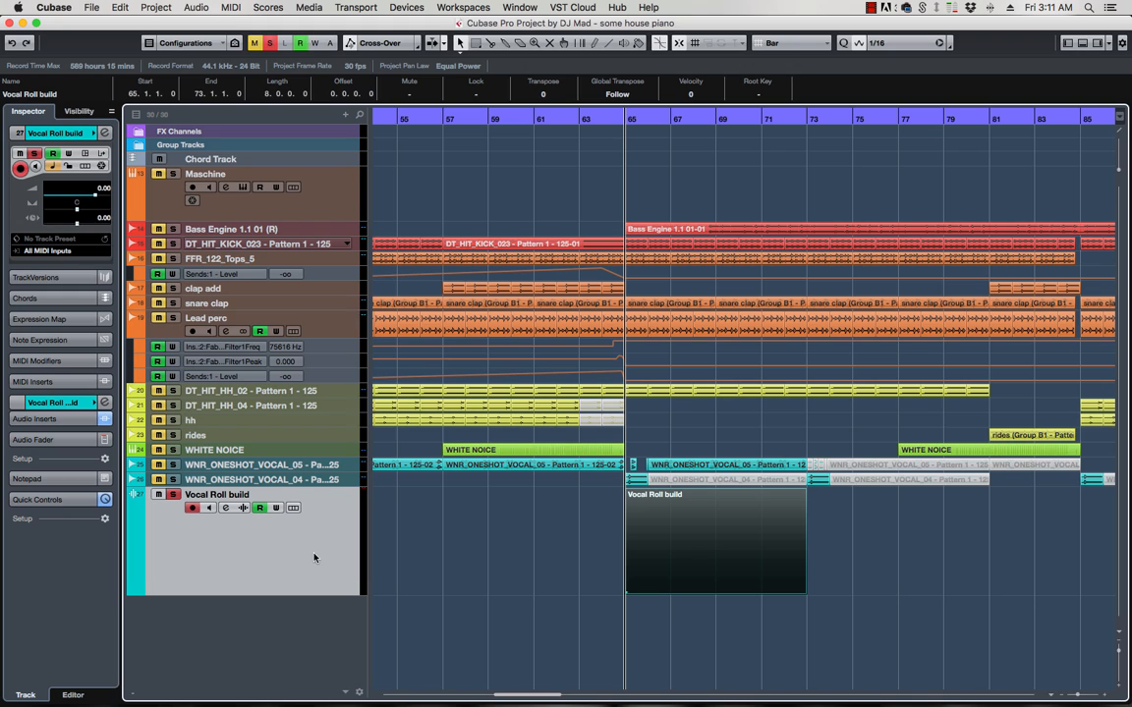
Step: Audition the soloed Vocal Roll build track, turn off its solo and select its part
{"action": "key", "text": "space"}
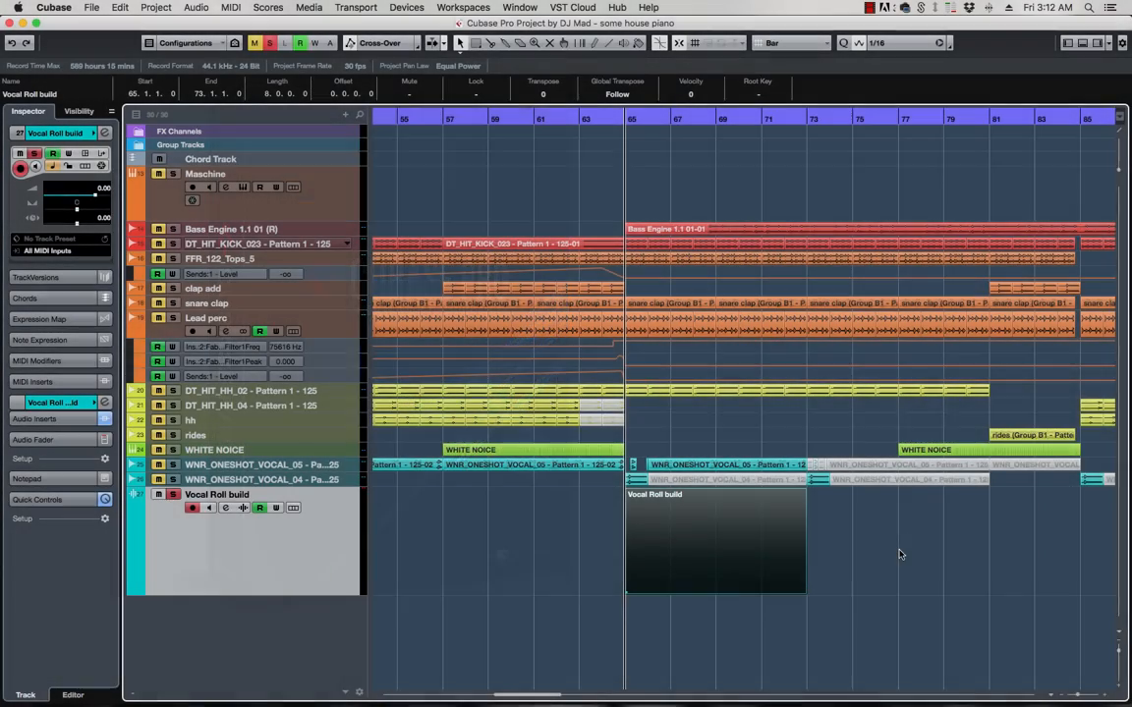
{"action": "left_click", "coordinate": [173, 494]}
{"action": "left_click", "coordinate": [756, 538]}
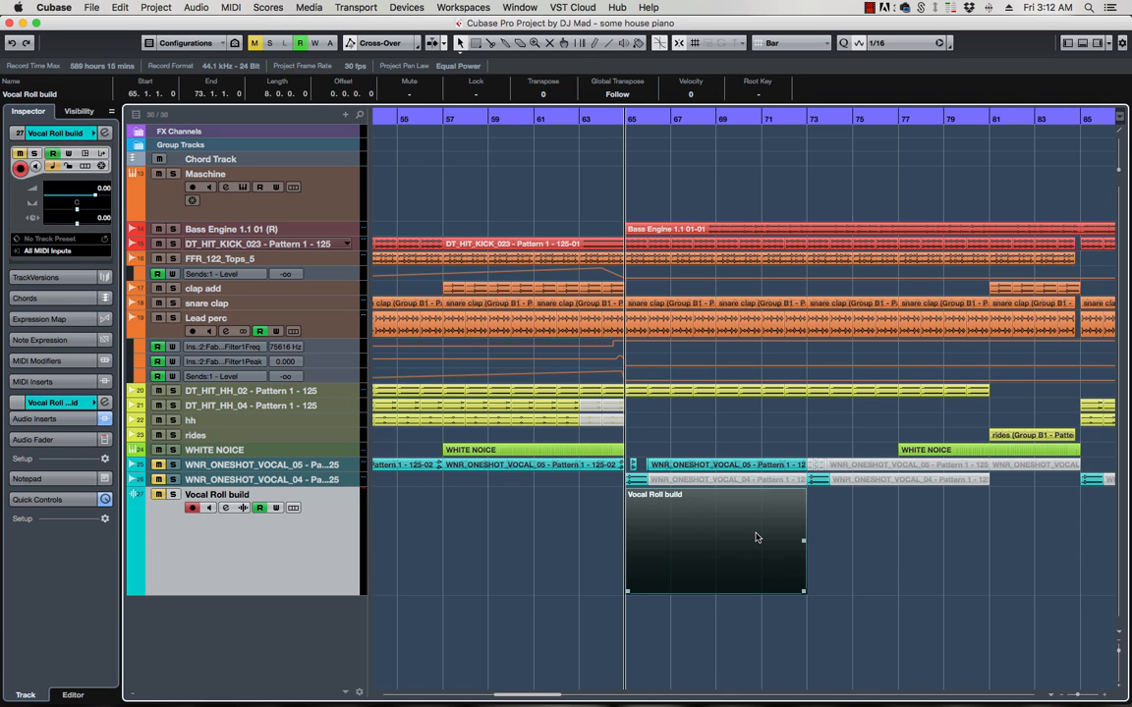
Step: Create a Sampler Track by loading the short vocal event at 65.2 on the WNR_ONESHOT_VOCAL_05 track into Sampler Control
{"action": "left_click", "coordinate": [271, 466]}
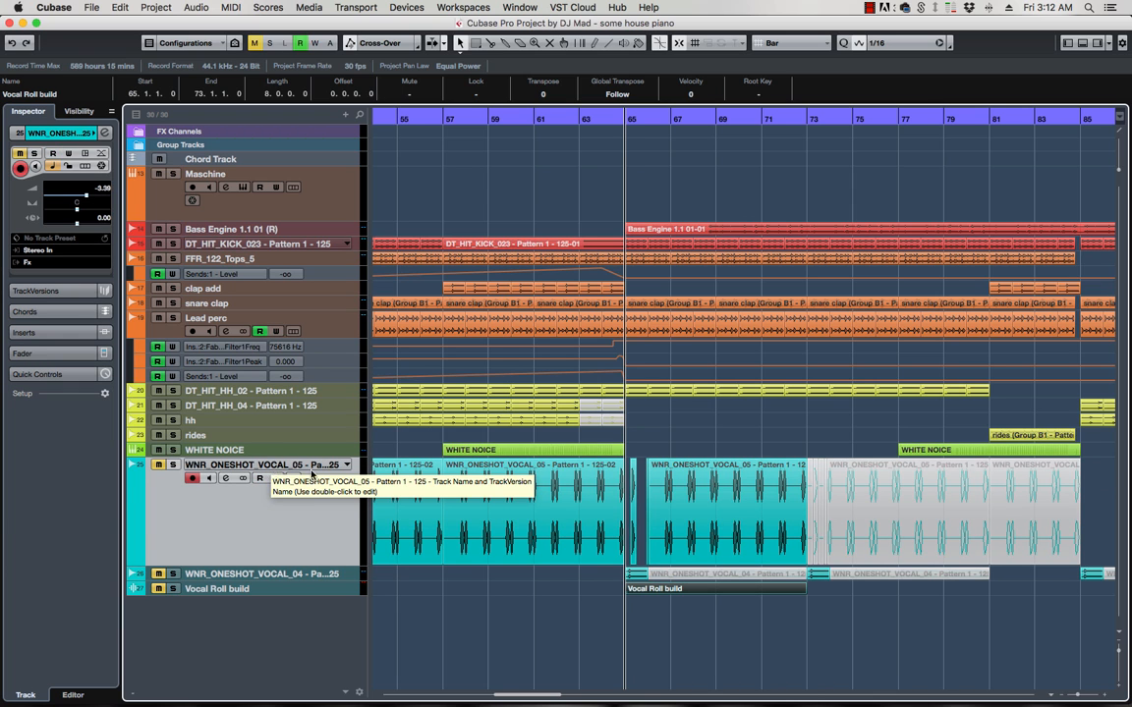
{"action": "key", "text": "h"}
{"action": "key", "text": "h"}
{"action": "key", "text": "h"}
{"action": "key", "text": "h"}
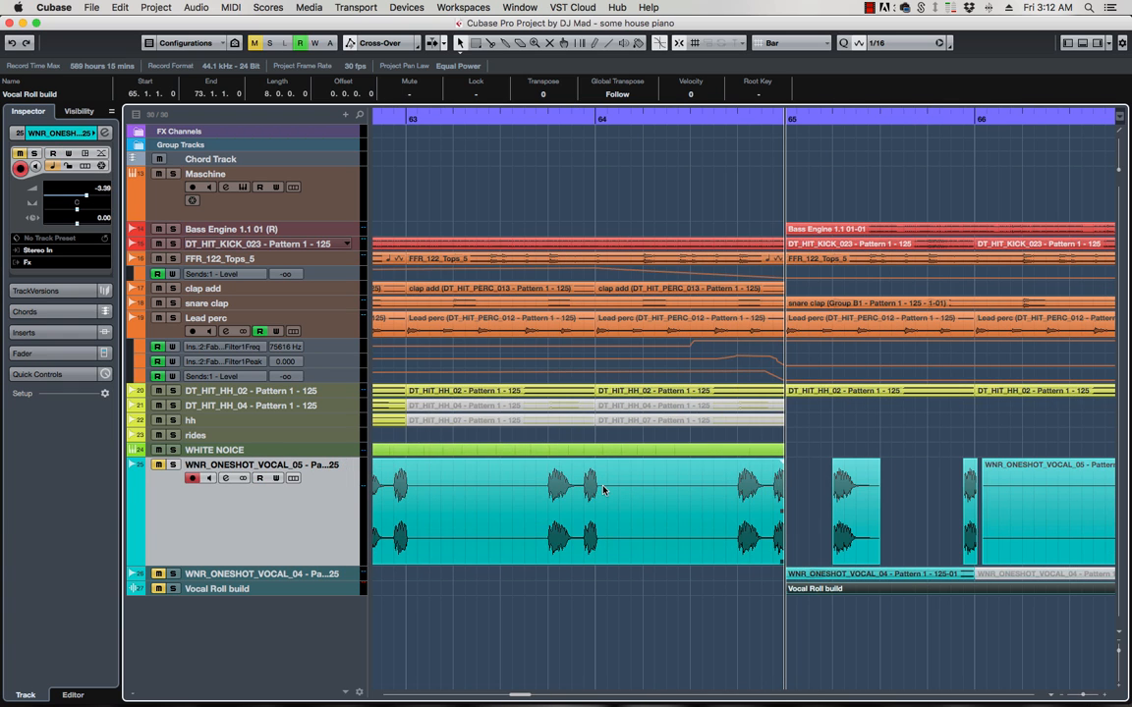
{"action": "key", "text": "h"}
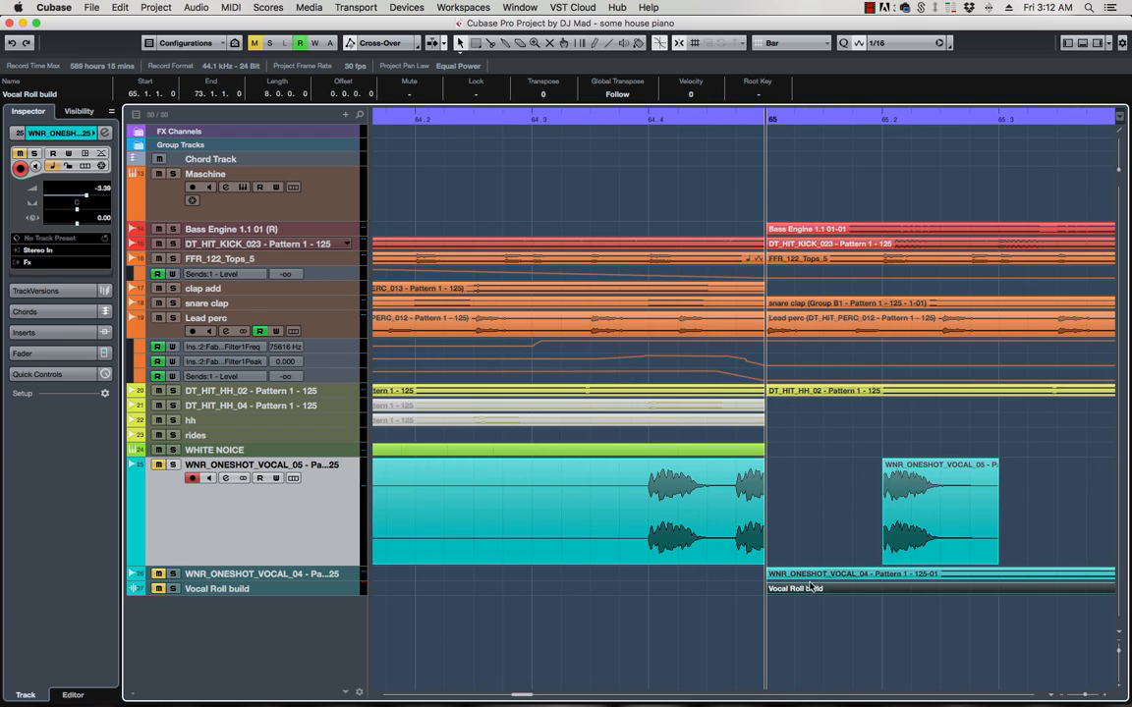
{"action": "key", "text": "h"}
{"action": "key", "text": "h"}
{"action": "left_click", "coordinate": [709, 504]}
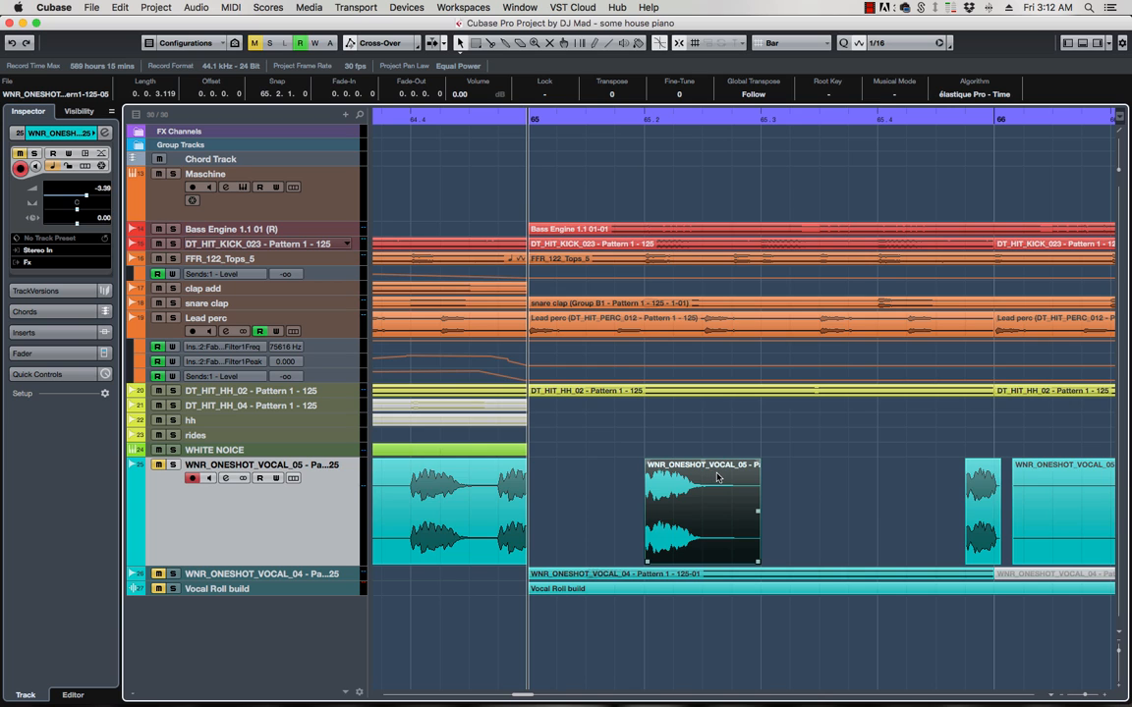
{"action": "scroll", "coordinate": [717, 477], "scroll_direction": "down", "scroll_amount": 2}
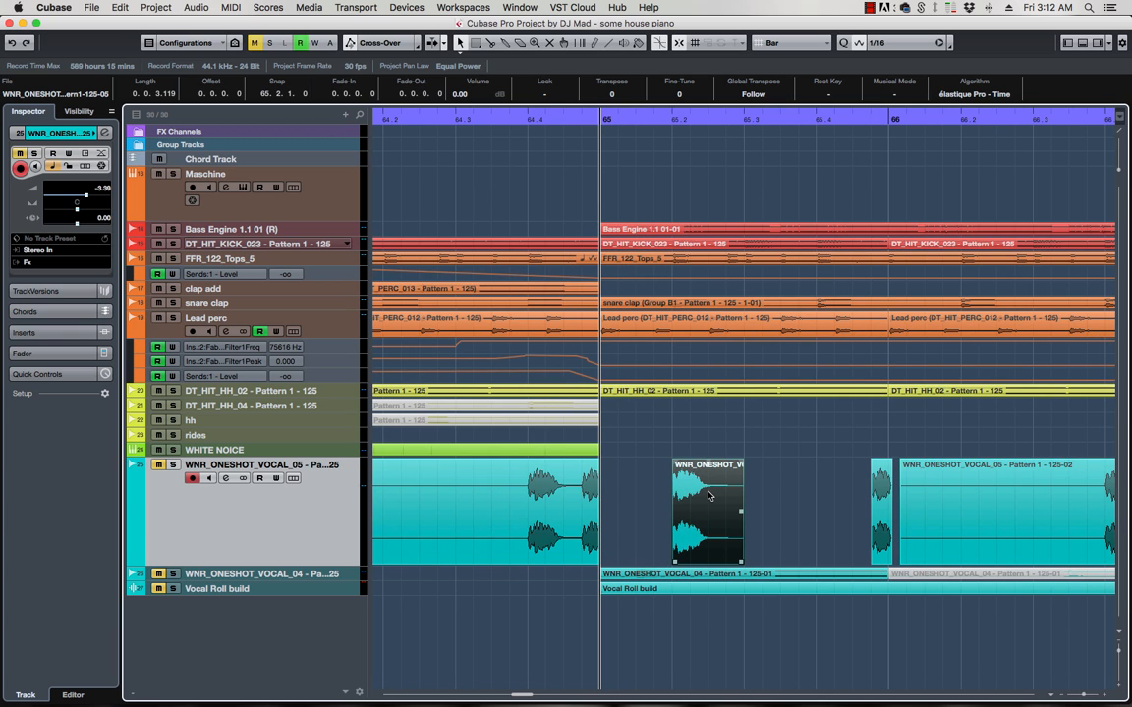
{"action": "key", "text": "alt+F3"}
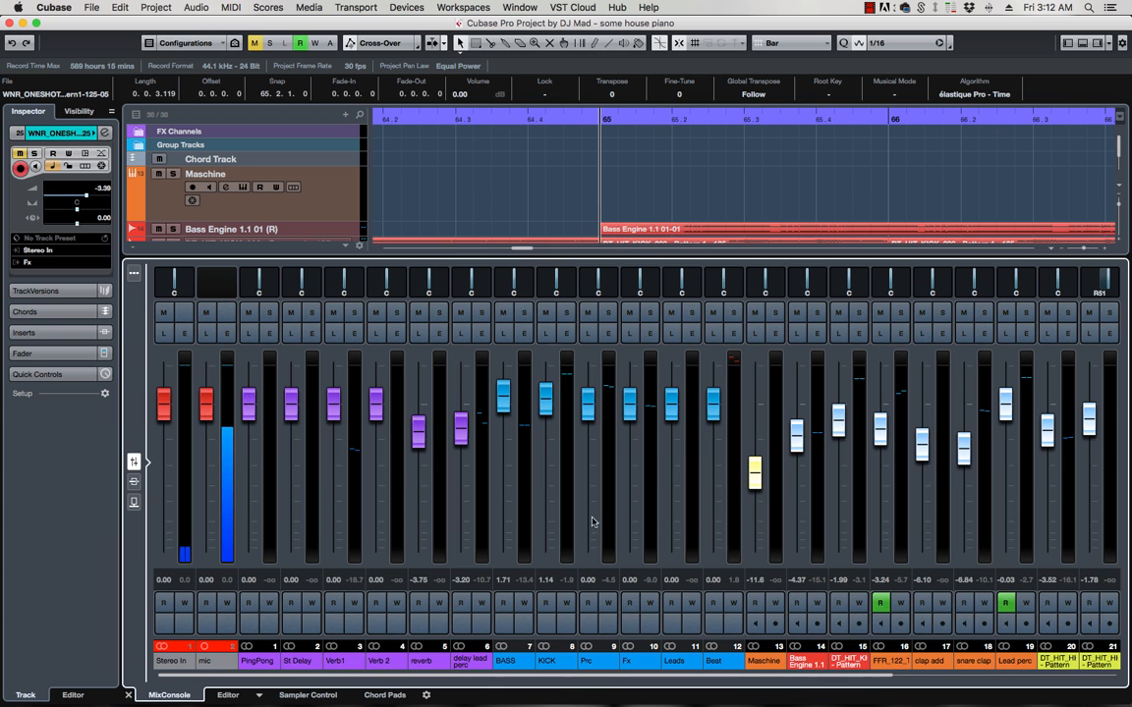
{"action": "left_click", "coordinate": [308, 695]}
{"action": "scroll", "coordinate": [712, 200], "scroll_direction": "down", "scroll_amount": 6}
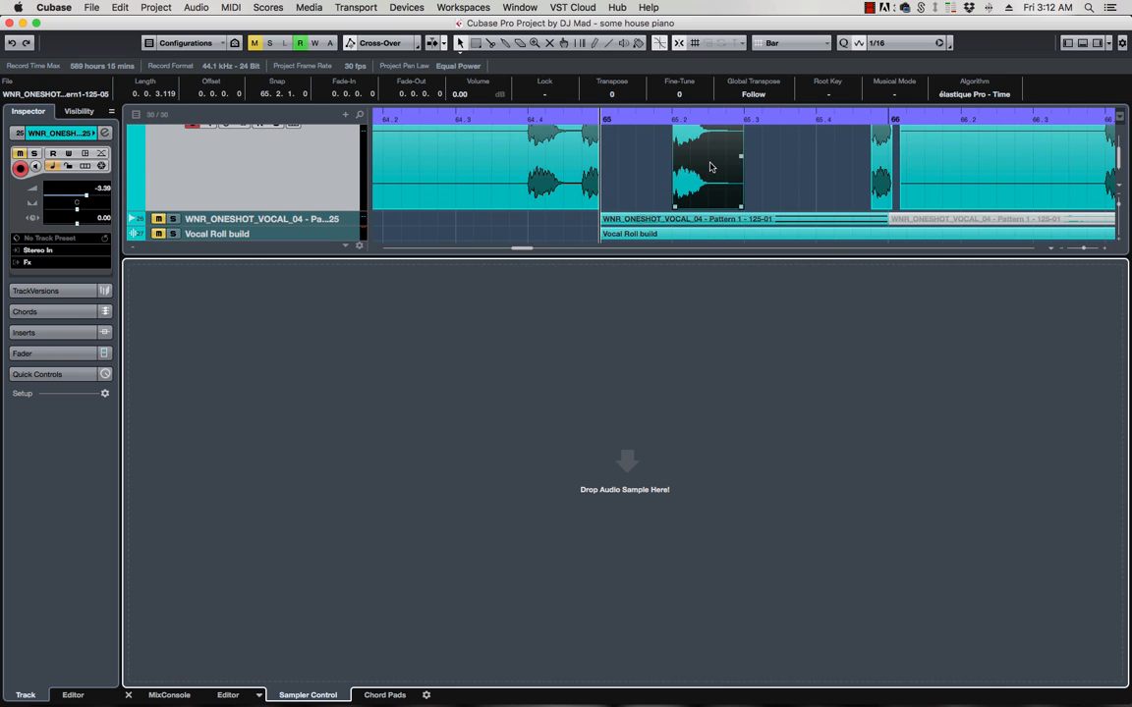
{"action": "left_click_drag", "start_coordinate": [711, 167], "coordinate": [603, 417]}
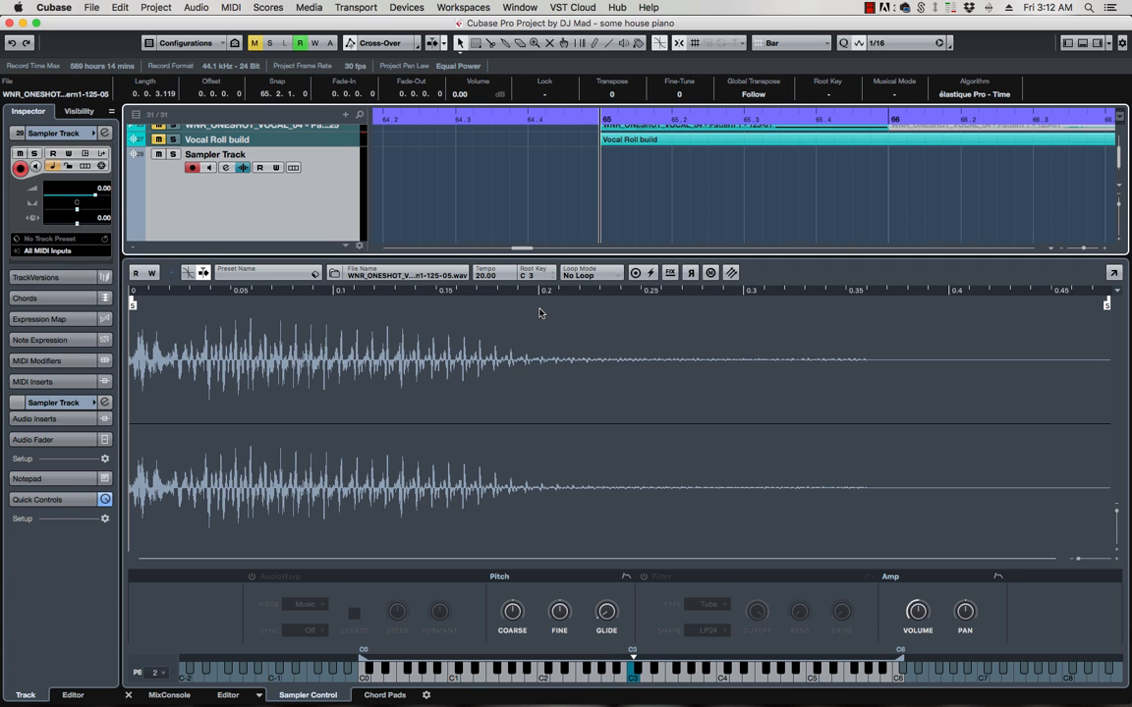
{"action": "key", "text": "alt+F3"}
{"action": "key", "text": "alt+F3"}
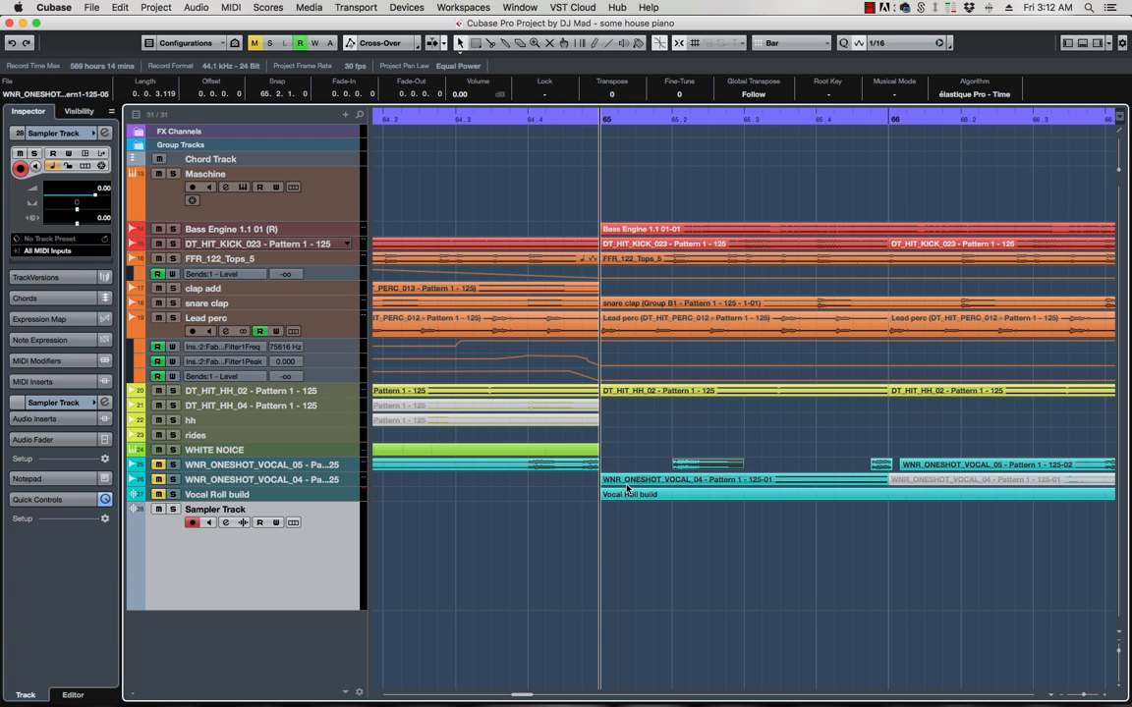
Step: Create a MIDI part on the Sampler Track and cut it down to bars 65 to 73, deleting the outer pieces
{"action": "double_click", "coordinate": [648, 576]}
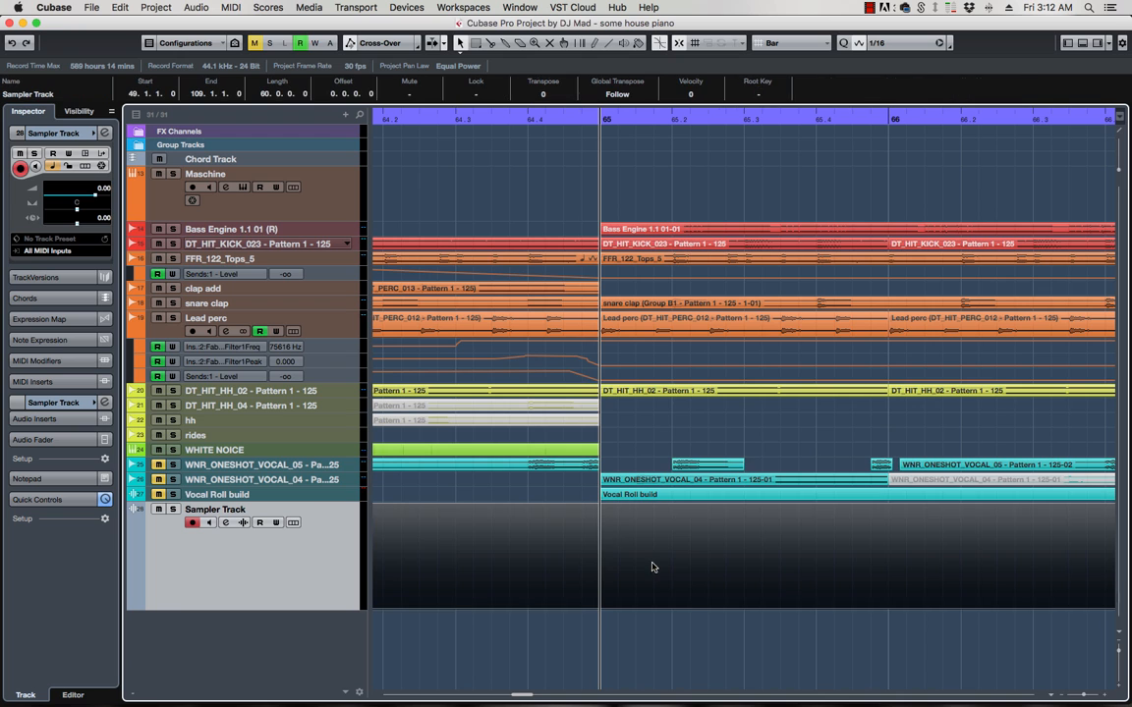
{"action": "key", "text": "g"}
{"action": "key", "text": "g"}
{"action": "key", "text": "g"}
{"action": "key", "text": "g"}
{"action": "key", "text": "g"}
{"action": "key", "text": "g"}
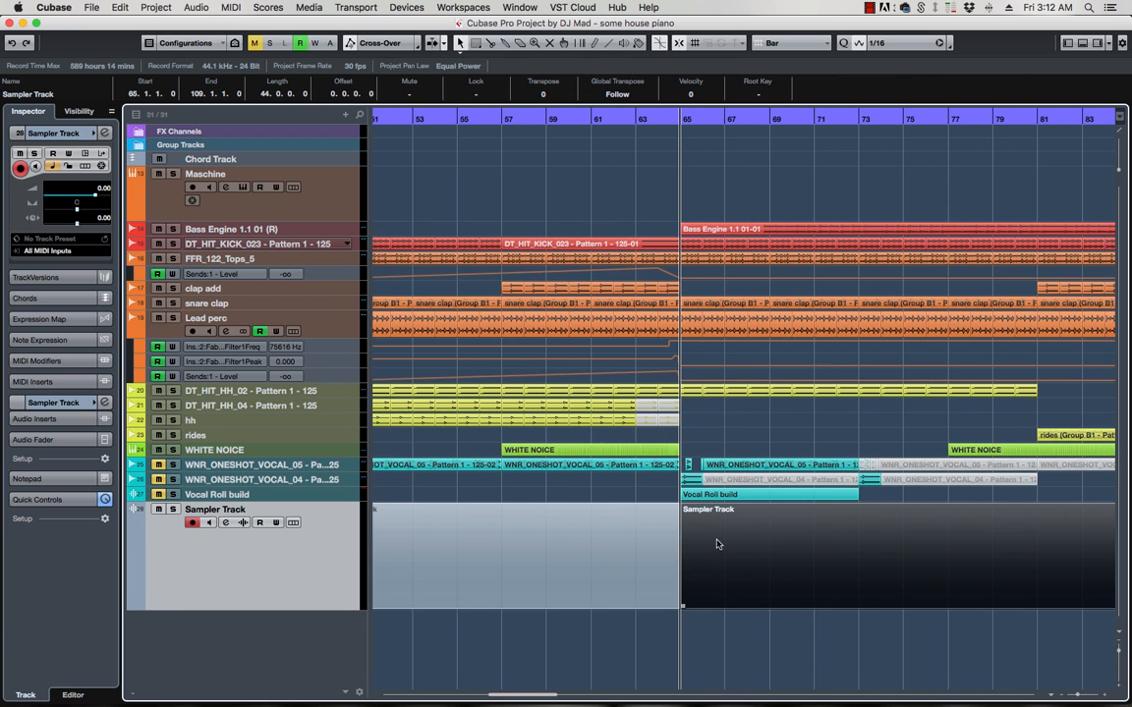
{"action": "left_click", "coordinate": [858, 535], "text": "alt"}
{"action": "left_click", "coordinate": [631, 543]}
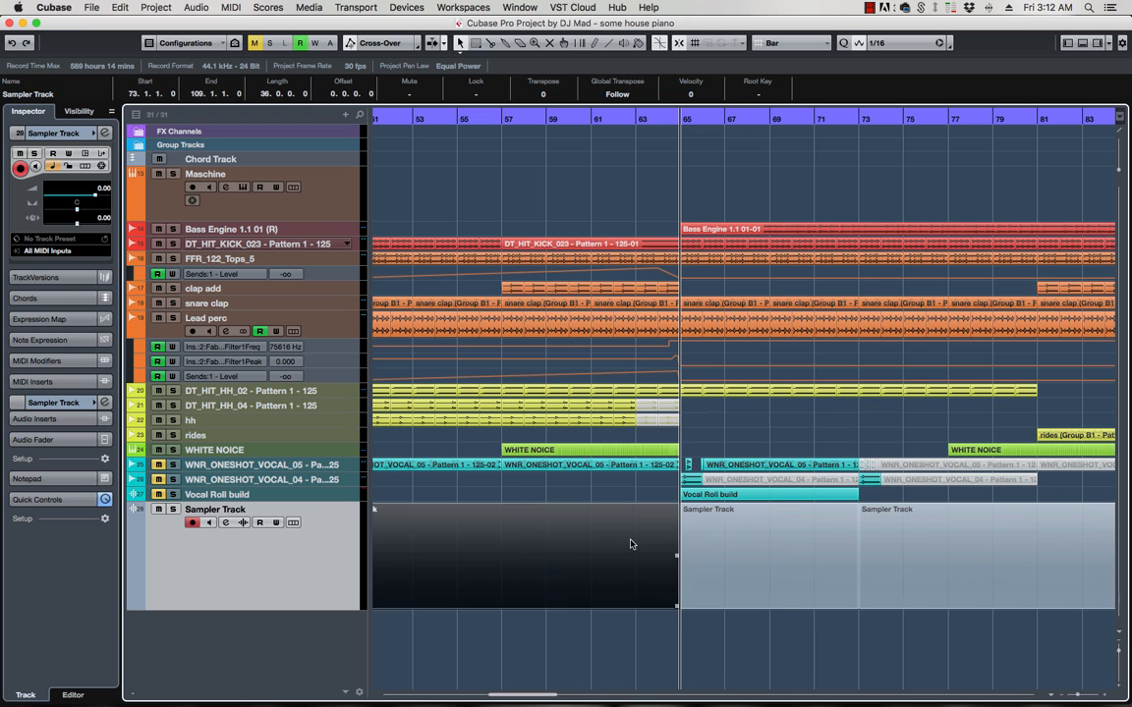
{"action": "key", "text": "Delete"}
{"action": "left_click", "coordinate": [914, 527]}
{"action": "key", "text": "Delete"}
Step: Open the Sampler Track part for note editing and record a short C3 note in bar 65
{"action": "double_click", "coordinate": [743, 531]}
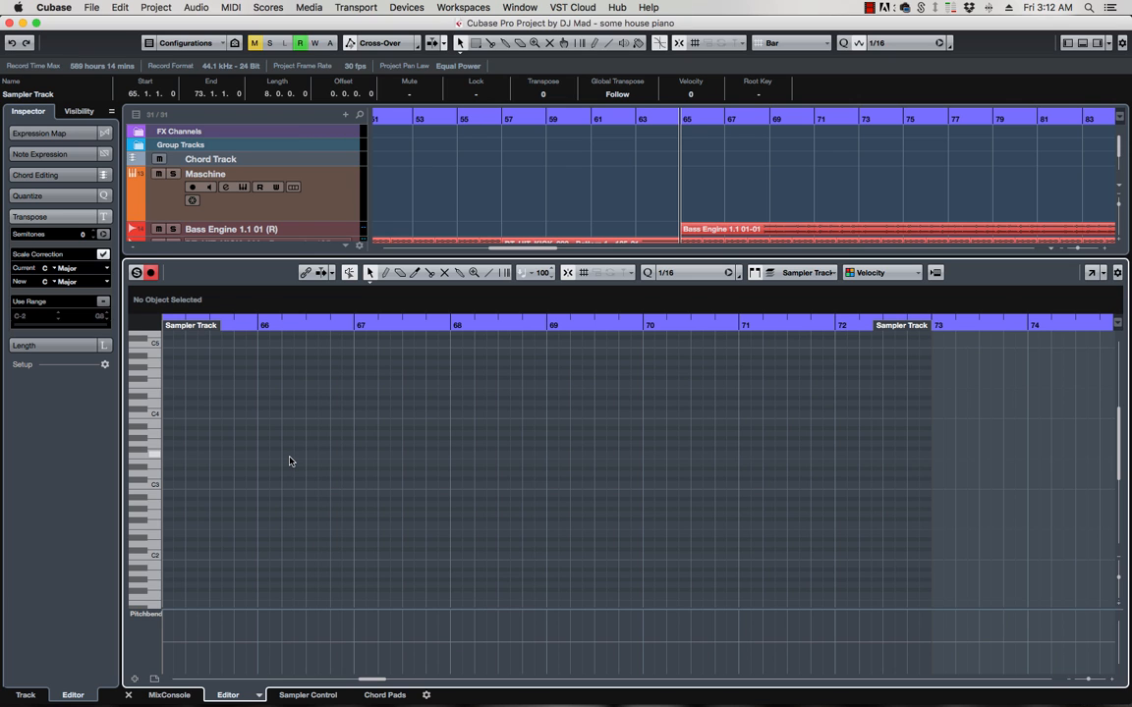
{"action": "key", "text": "KP_Multiply"}
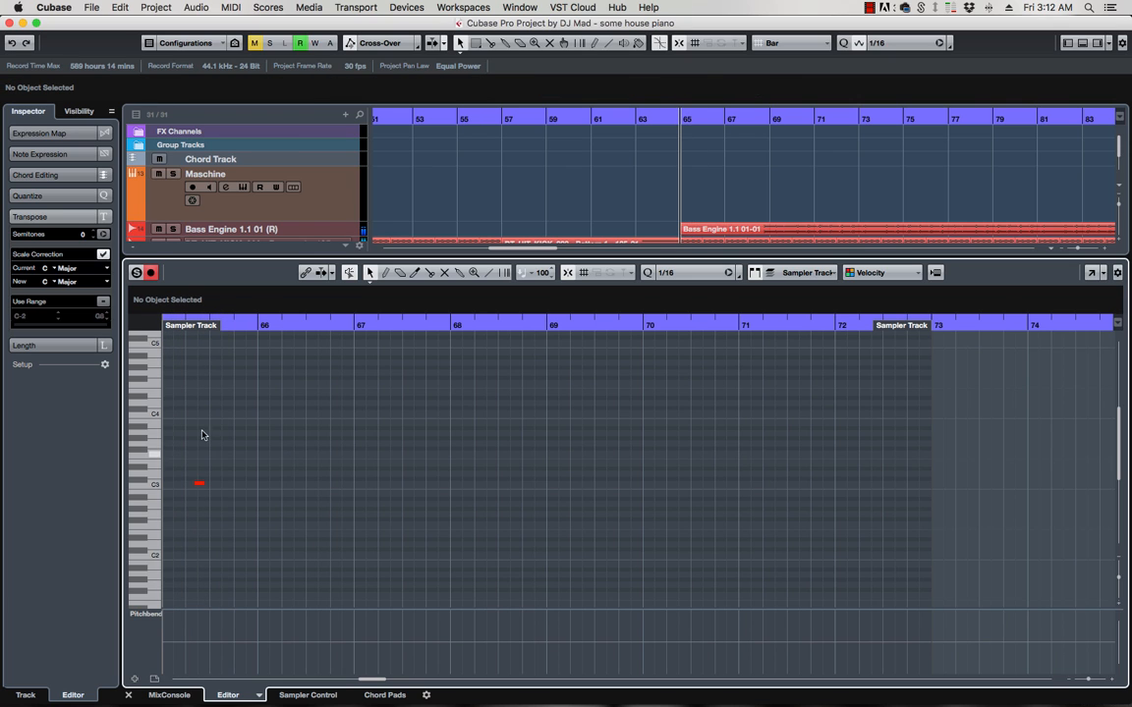
{"action": "key", "text": "space"}
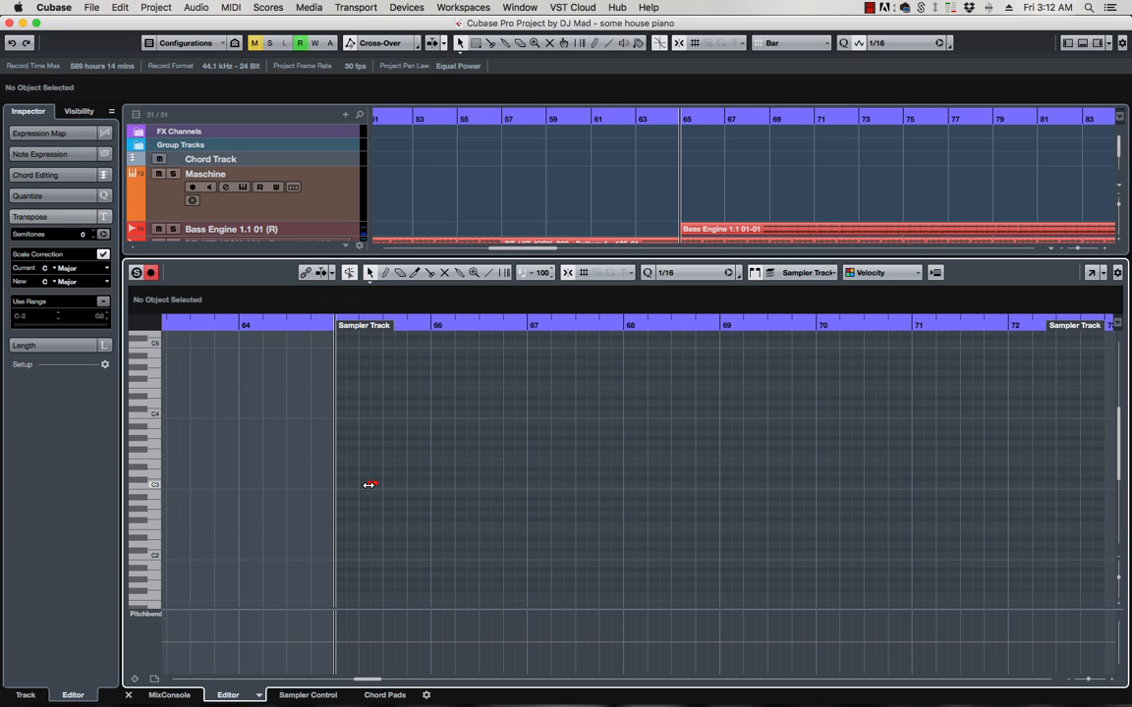
Step: Stretch the recorded C3 note so it fills the whole part from bar 65 to bar 73
{"action": "left_click_drag", "start_coordinate": [368, 484], "coordinate": [1044, 498]}
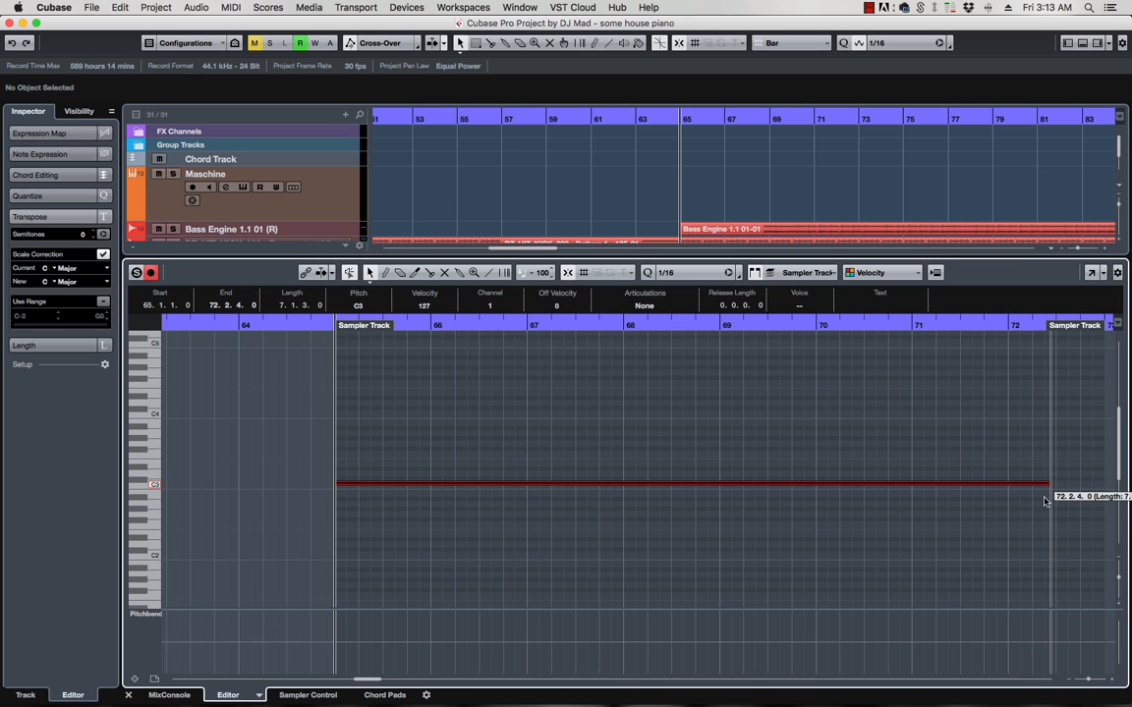
{"action": "scroll", "coordinate": [924, 528], "scroll_direction": "down", "scroll_amount": 3}
{"action": "scroll", "coordinate": [924, 528], "scroll_direction": "down", "scroll_amount": 2}
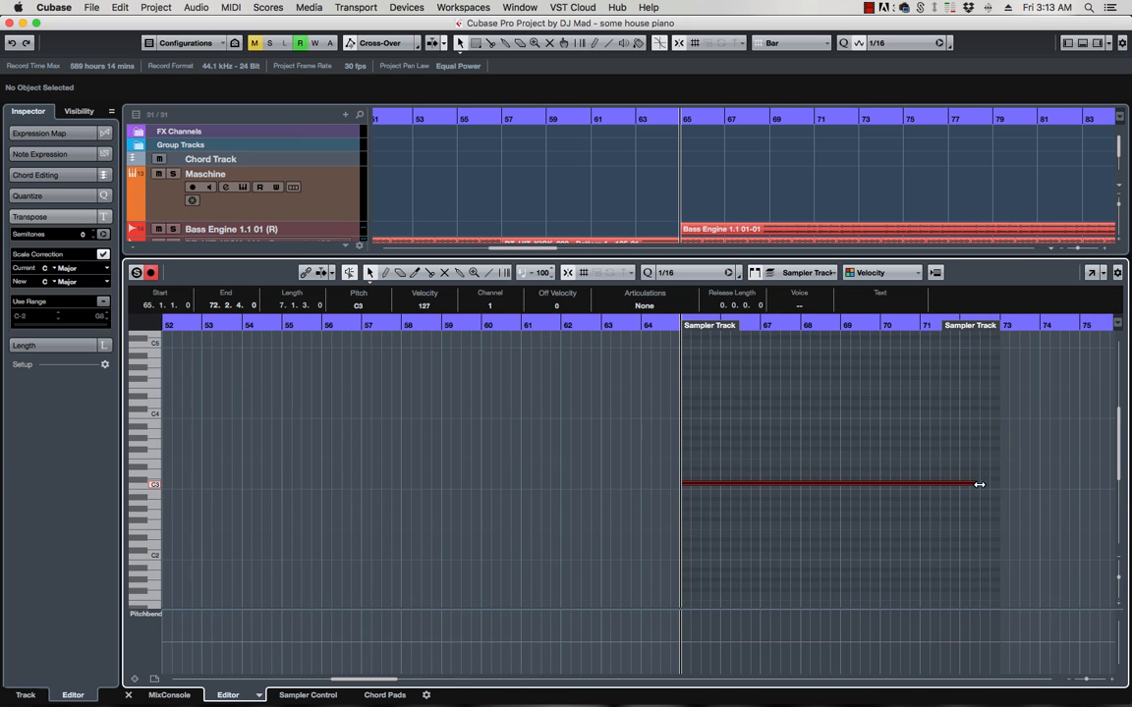
{"action": "left_click_drag", "start_coordinate": [979, 485], "coordinate": [1001, 494]}
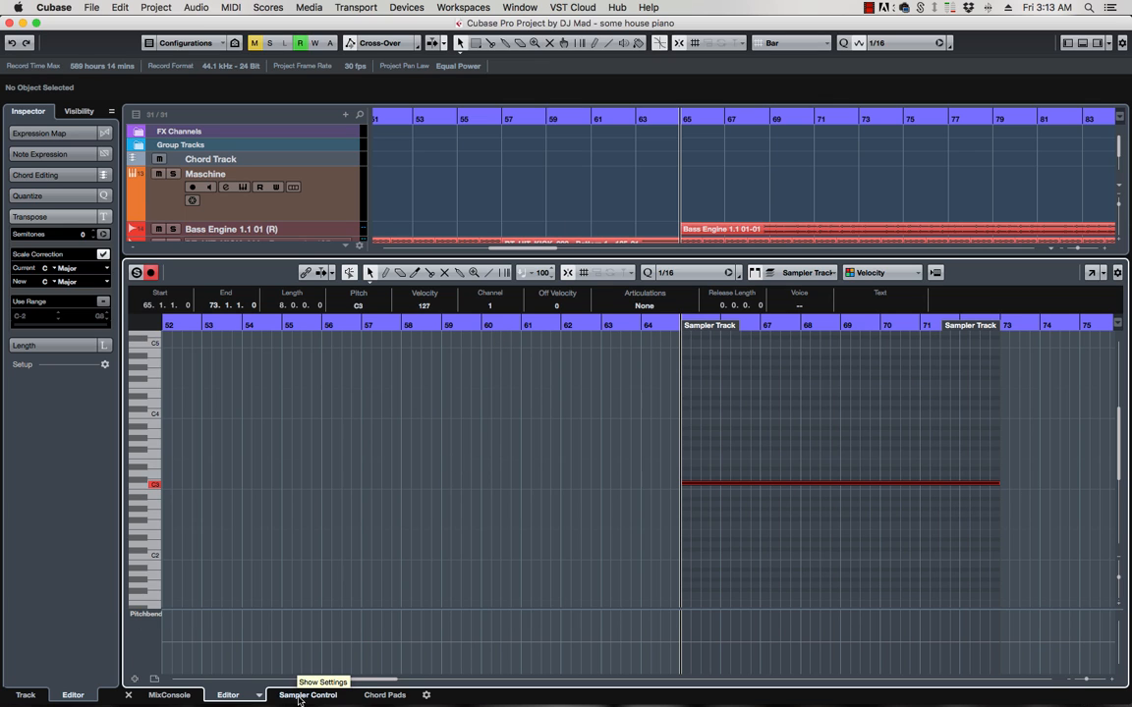
Step: Solo the Sampler Track and play back the sustained C3 note
{"action": "key", "text": "space"}
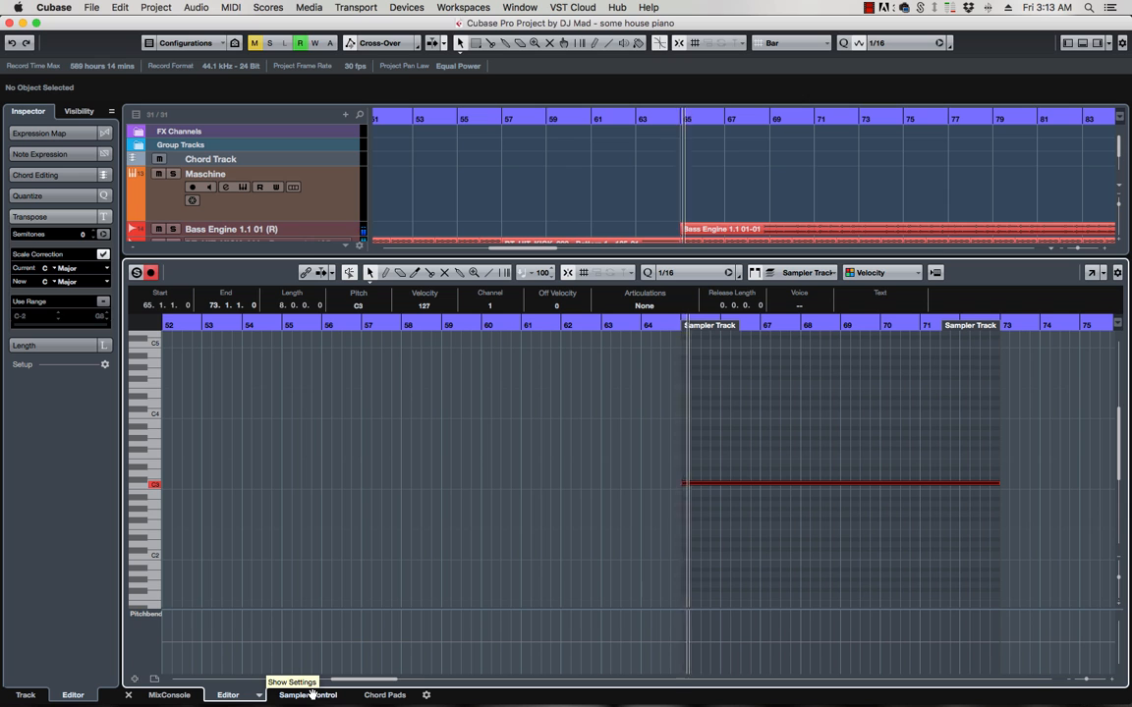
{"action": "key", "text": "space"}
{"action": "scroll", "coordinate": [405, 183], "scroll_direction": "down", "scroll_amount": 10}
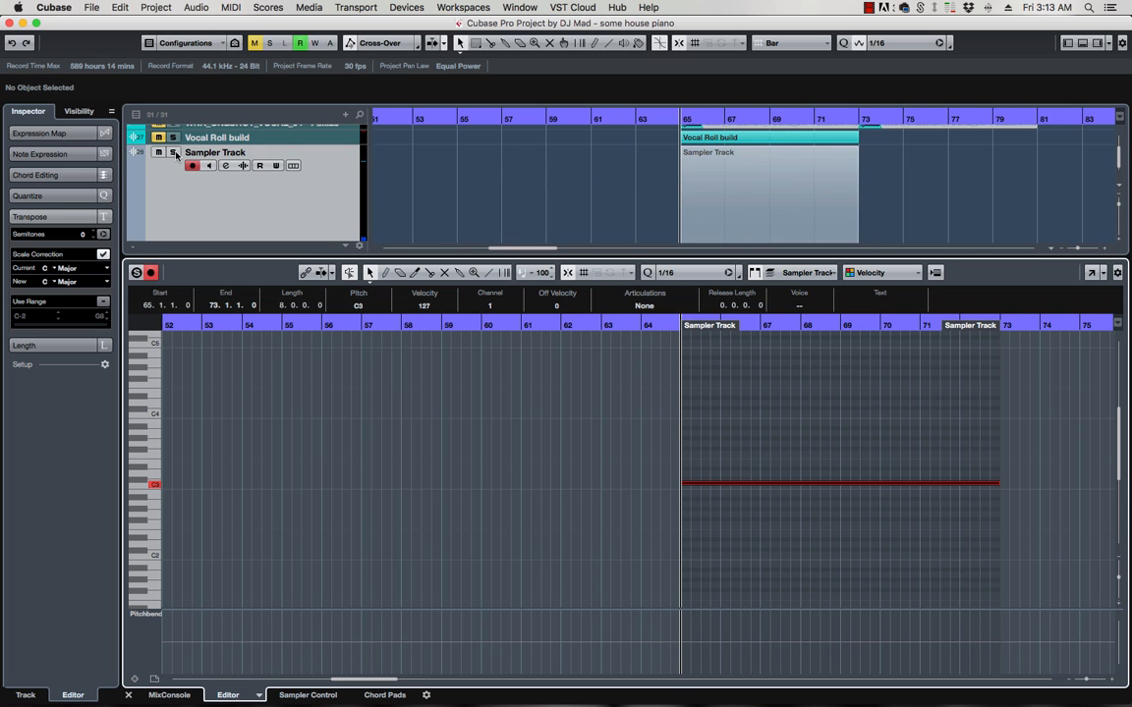
{"action": "left_click", "coordinate": [173, 153]}
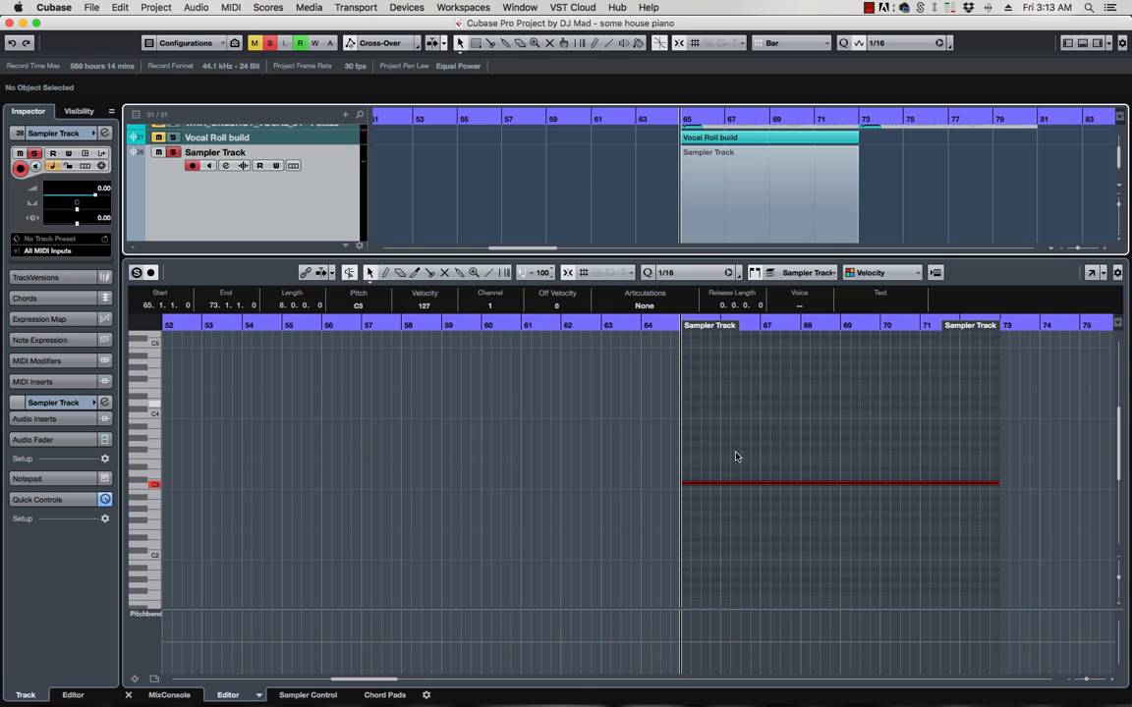
{"action": "key", "text": "space"}
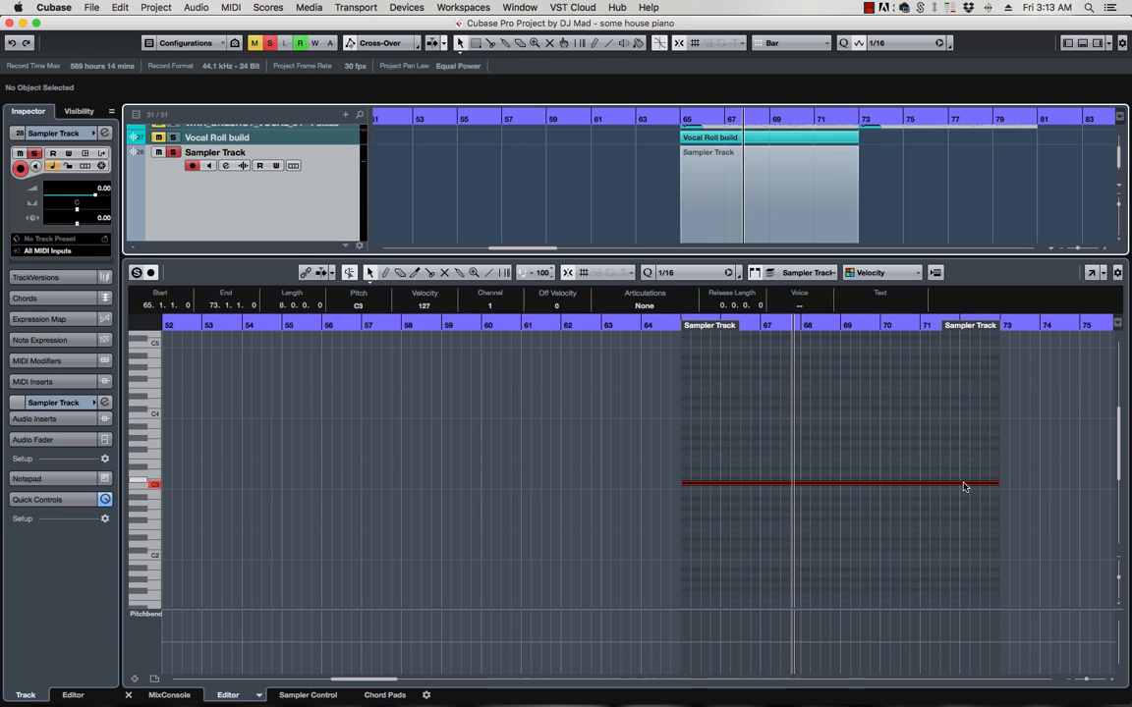
{"action": "key", "text": "space"}
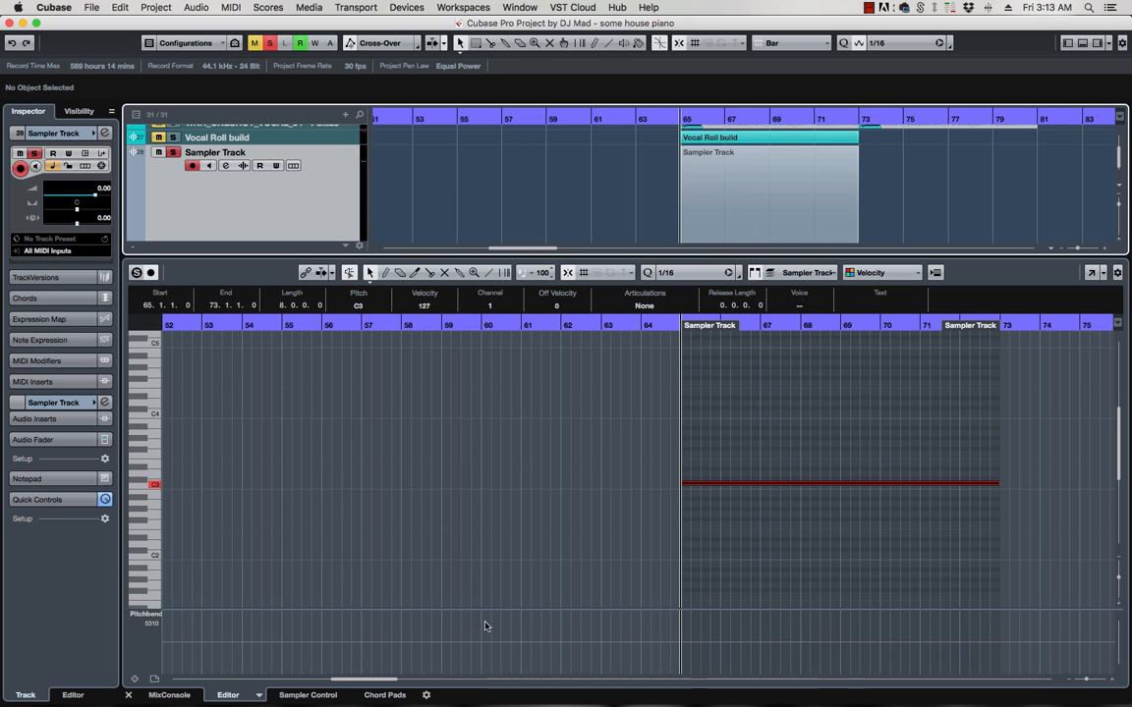
Step: Set the sample's loop mode to Continuous in Sampler Control and play back the looping vocal
{"action": "left_click", "coordinate": [308, 695]}
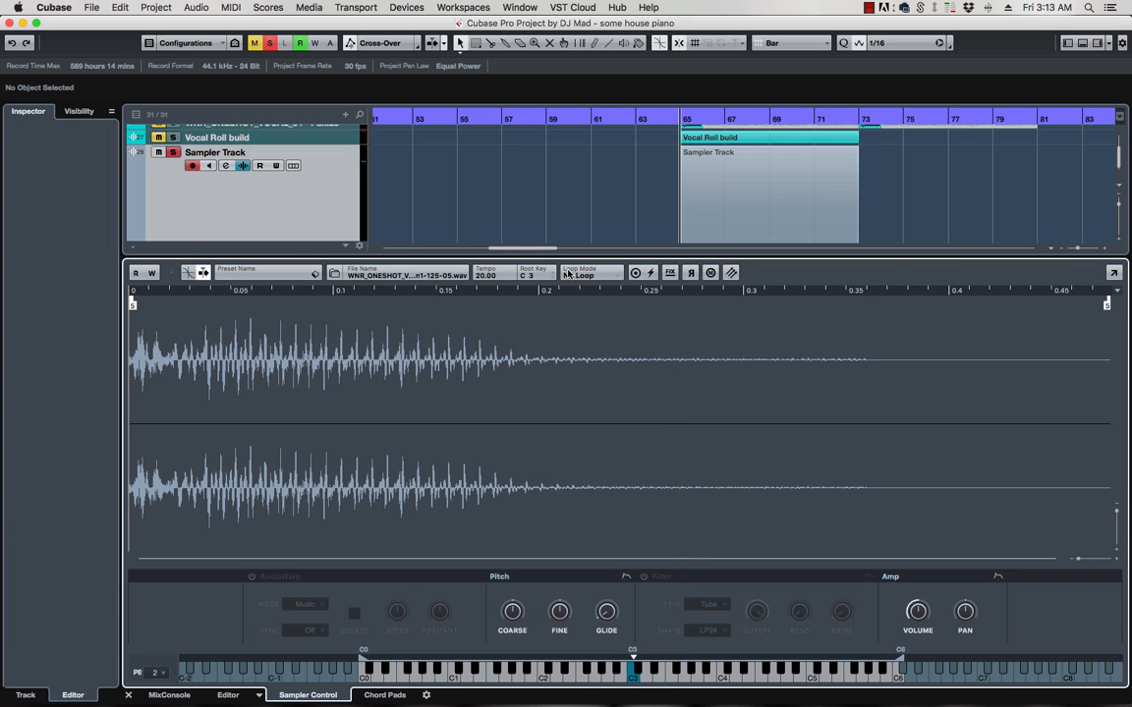
{"action": "left_click", "coordinate": [619, 277]}
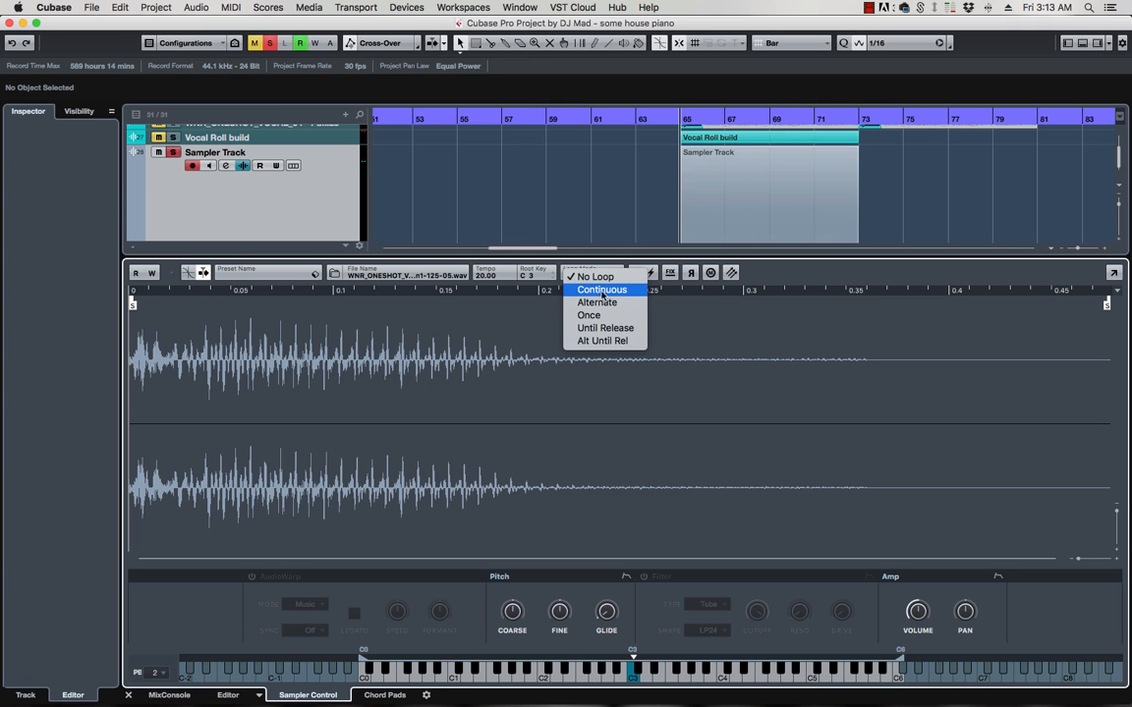
{"action": "left_click", "coordinate": [595, 291]}
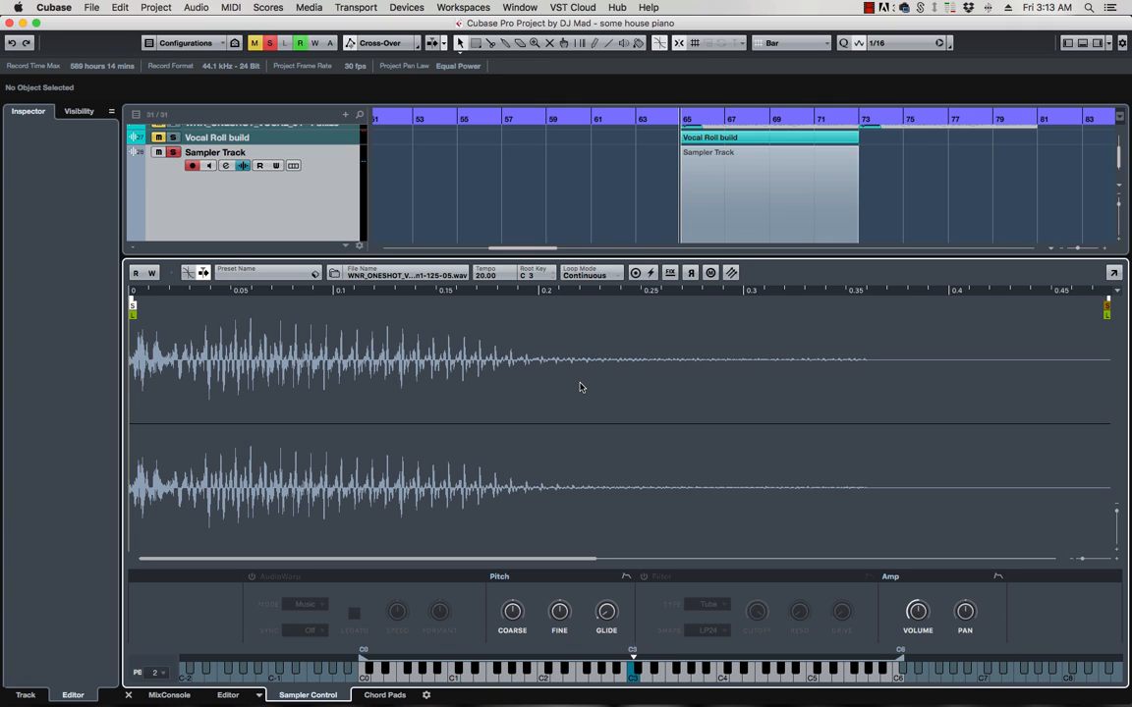
{"action": "key", "text": "space"}
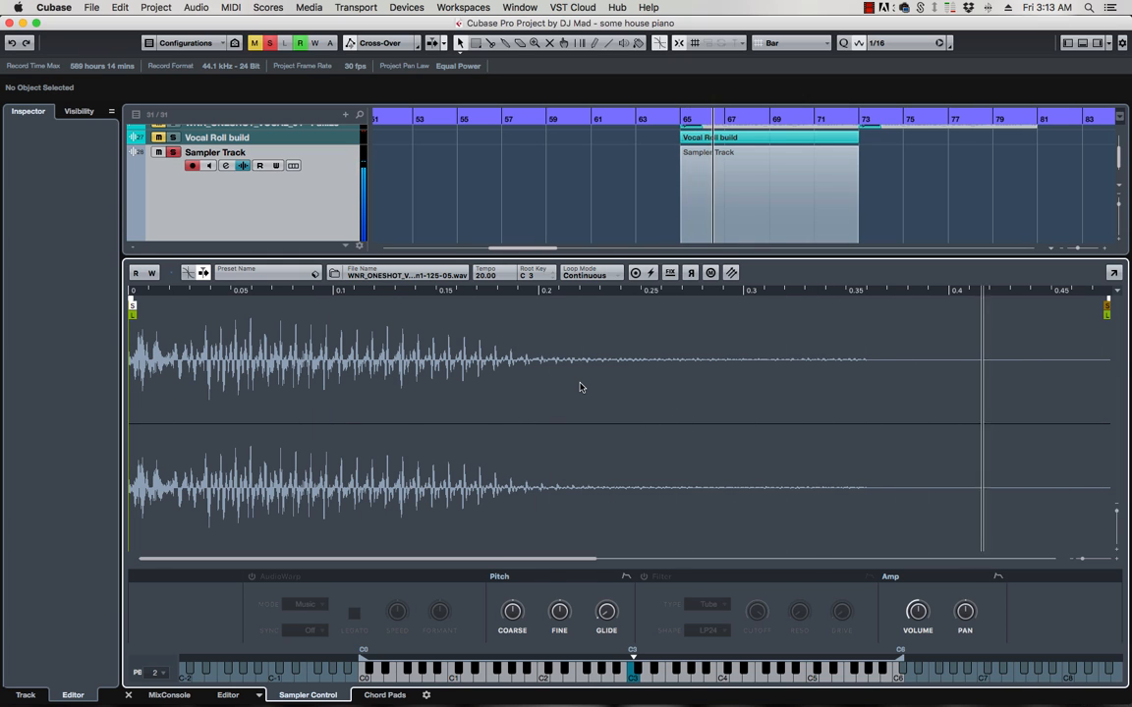
{"action": "key", "text": "space"}
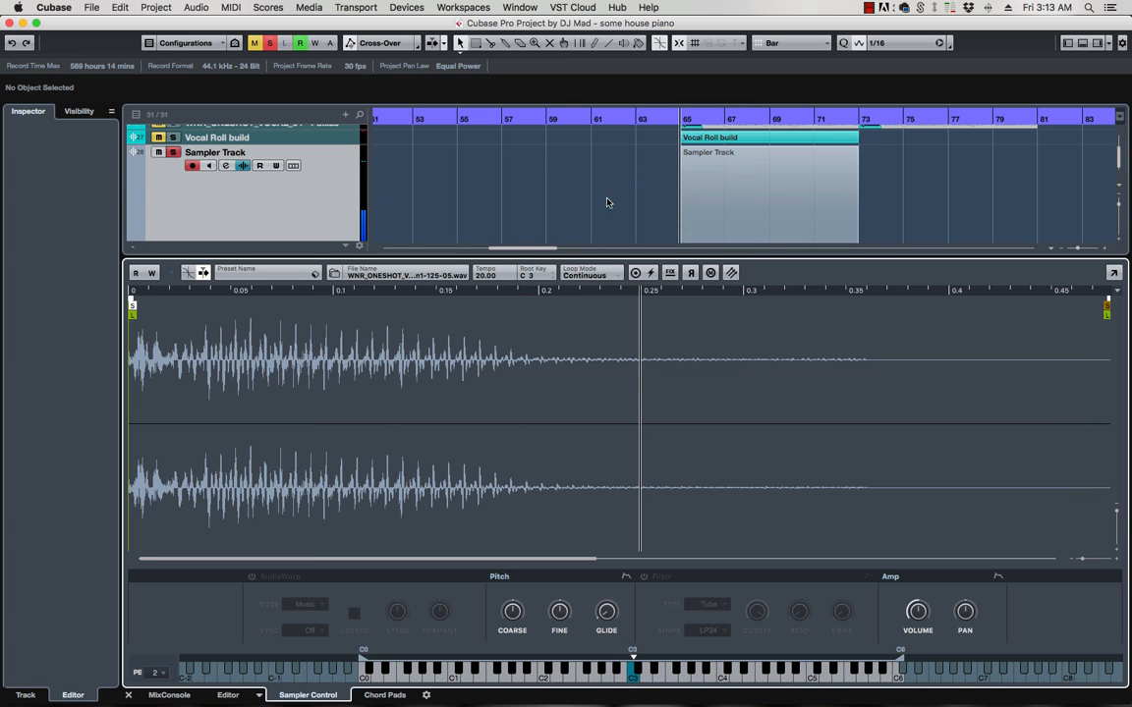
Step: Enable automation writing on the Sampler Track
{"action": "left_click", "coordinate": [280, 169]}
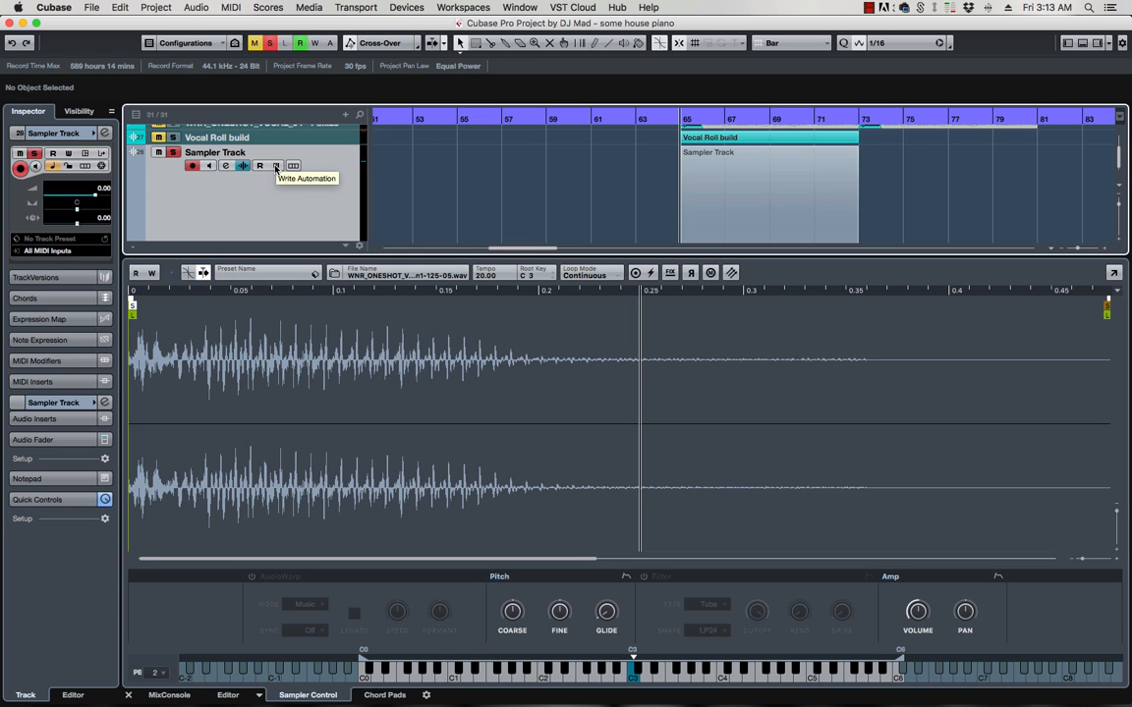
{"action": "left_click", "coordinate": [276, 167]}
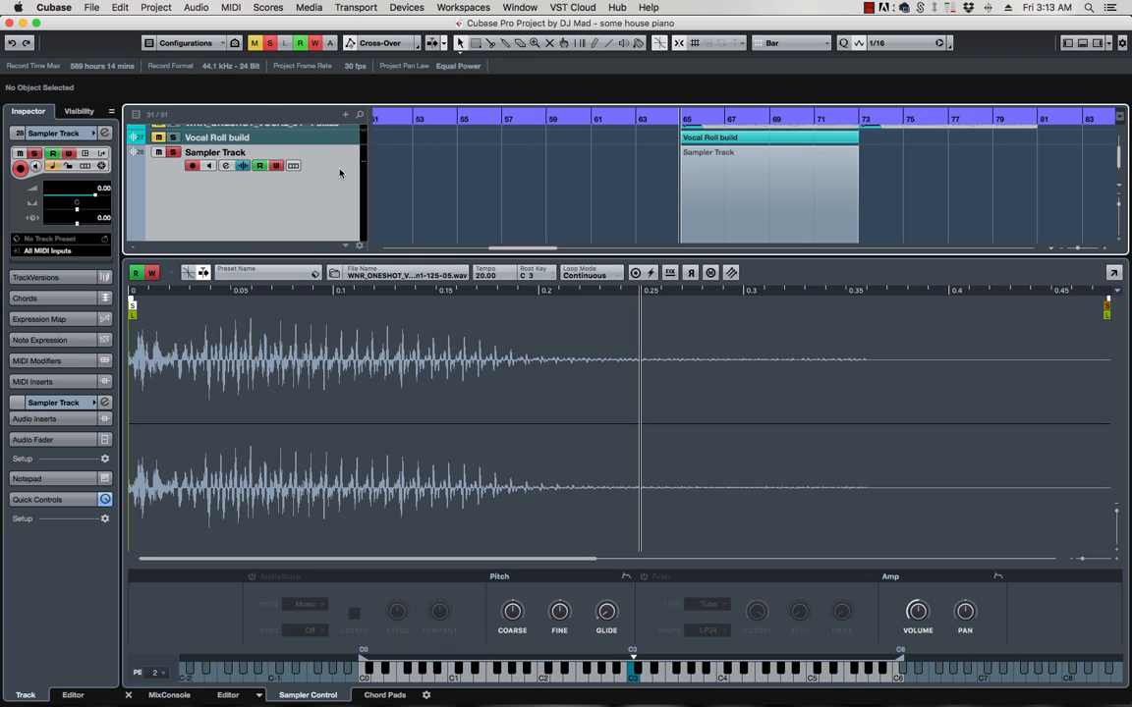
Step: Write an automation point for the sample's sustain loop end at bar 65 to create its automation lane under the Sampler Track
{"action": "scroll", "coordinate": [1046, 317], "scroll_direction": "right", "scroll_amount": 3}
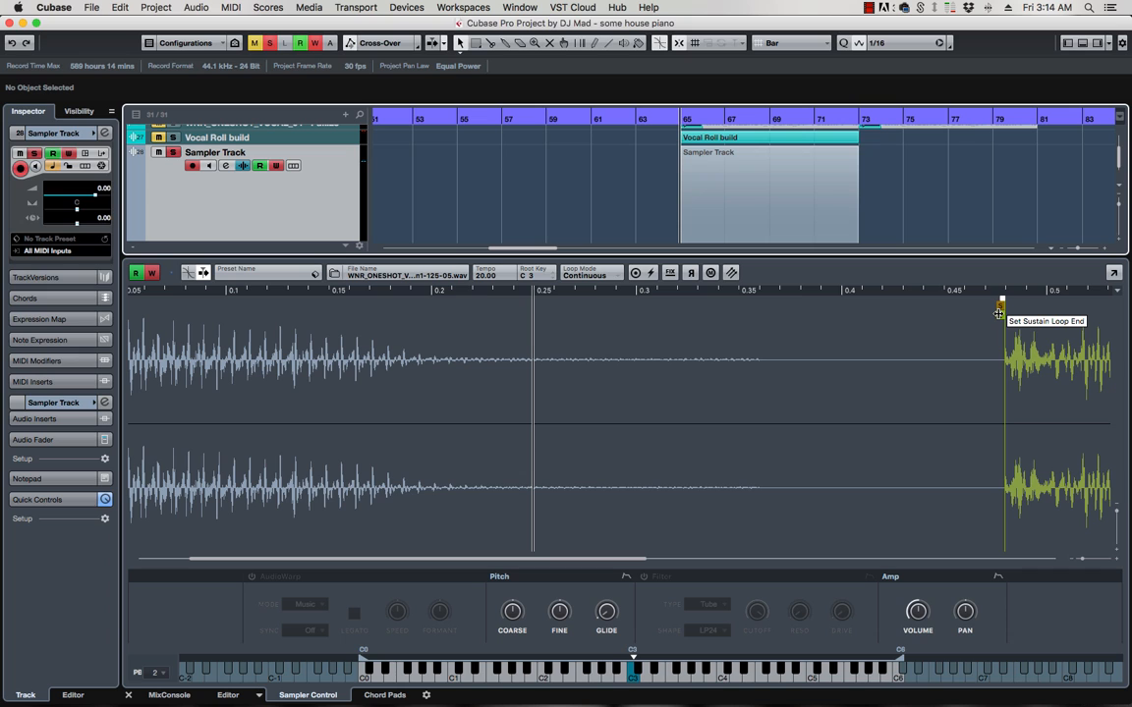
{"action": "scroll", "coordinate": [999, 313], "scroll_direction": "left", "scroll_amount": 3}
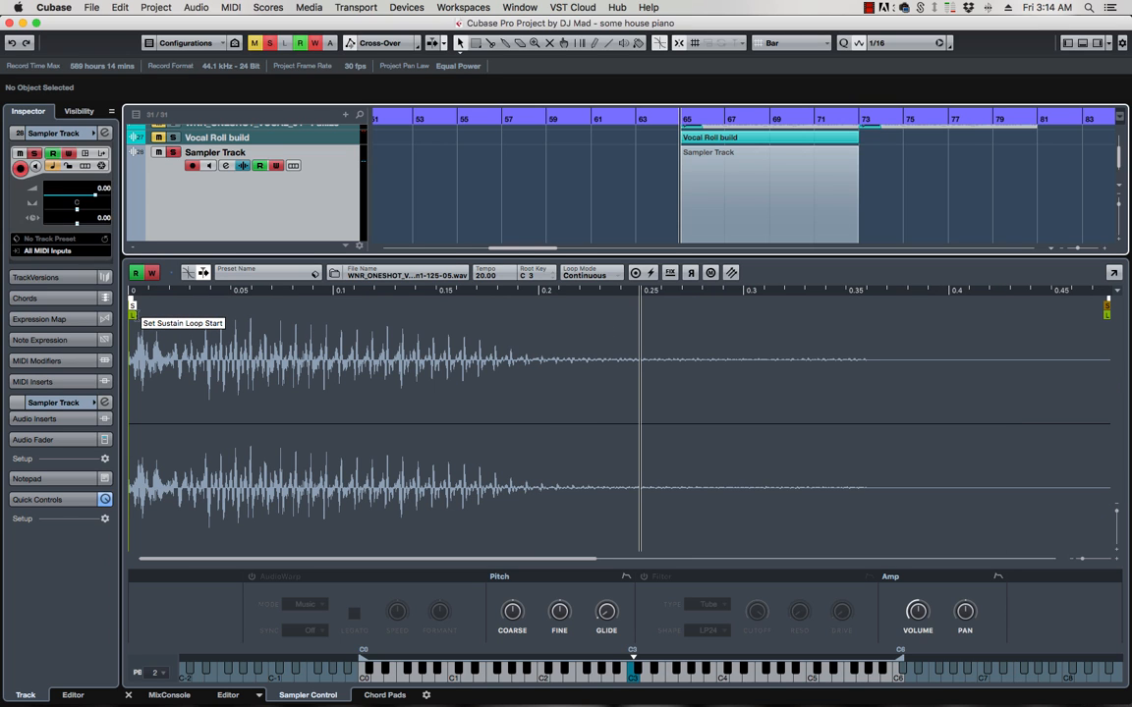
{"action": "left_click_drag", "start_coordinate": [133, 313], "coordinate": [1063, 312]}
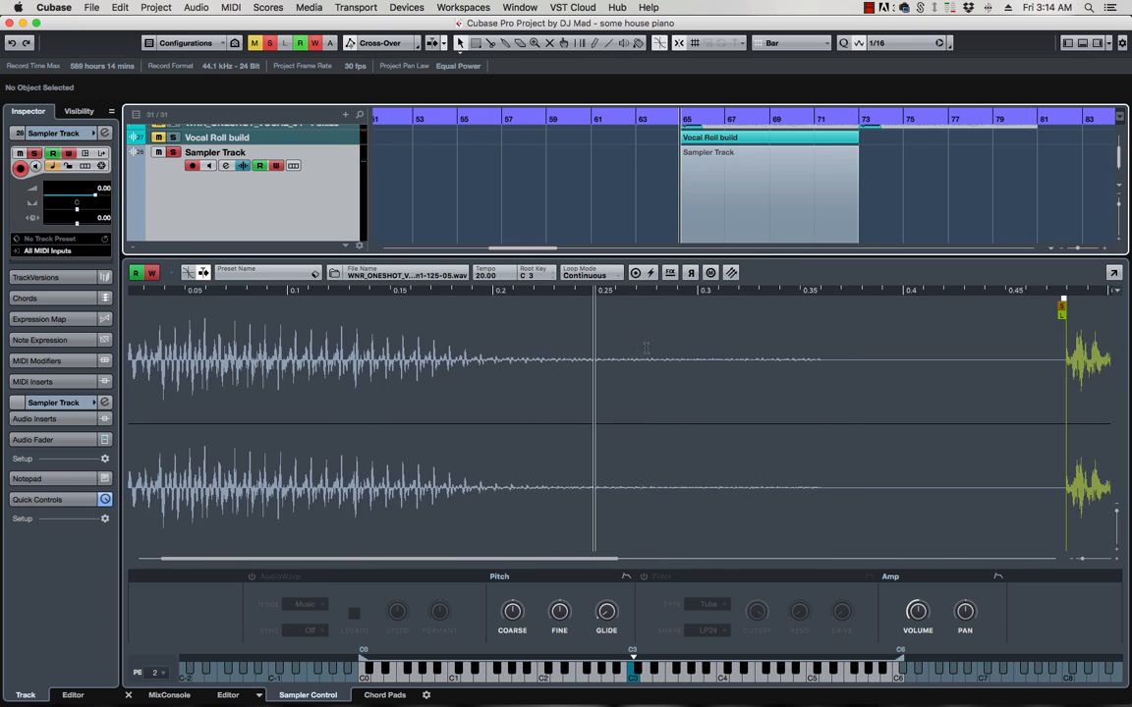
{"action": "scroll", "coordinate": [646, 347], "scroll_direction": "right", "scroll_amount": 5}
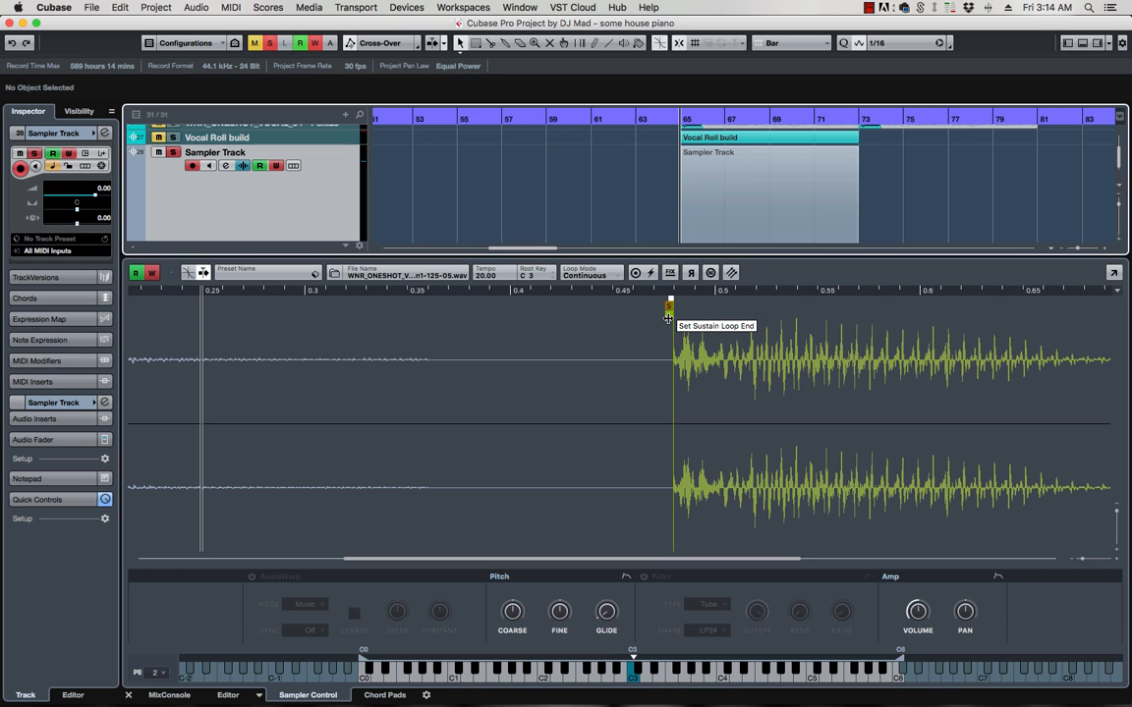
{"action": "scroll", "coordinate": [668, 317], "scroll_direction": "left", "scroll_amount": 5}
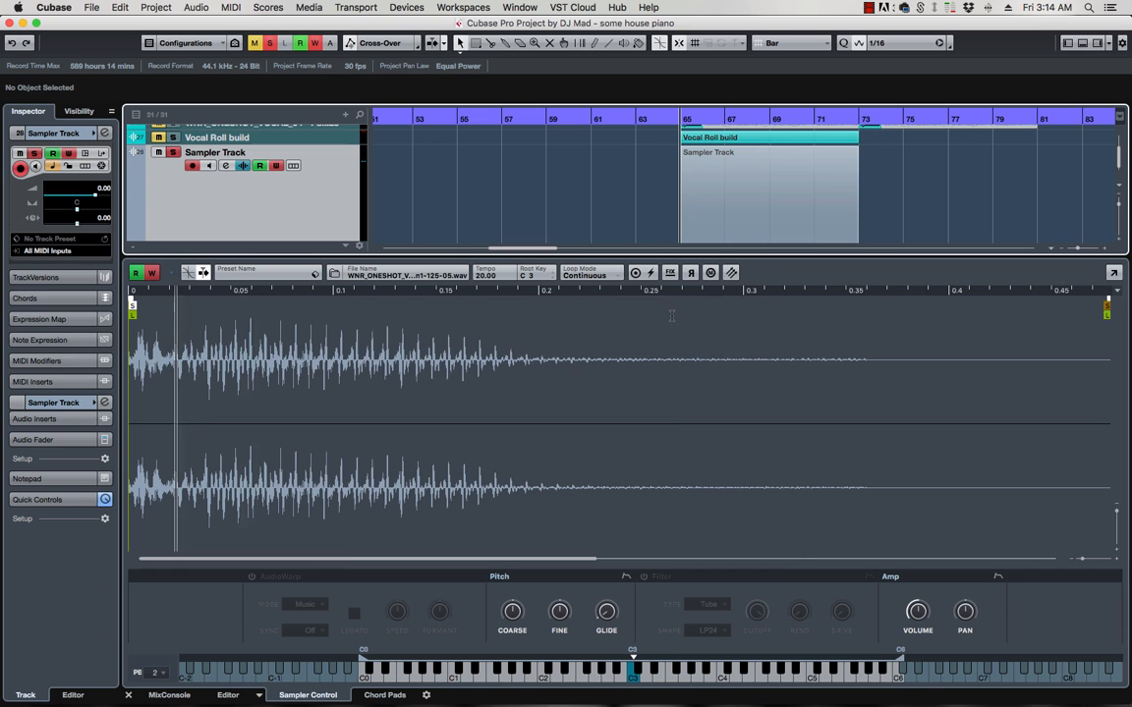
{"action": "left_click", "coordinate": [1106, 315]}
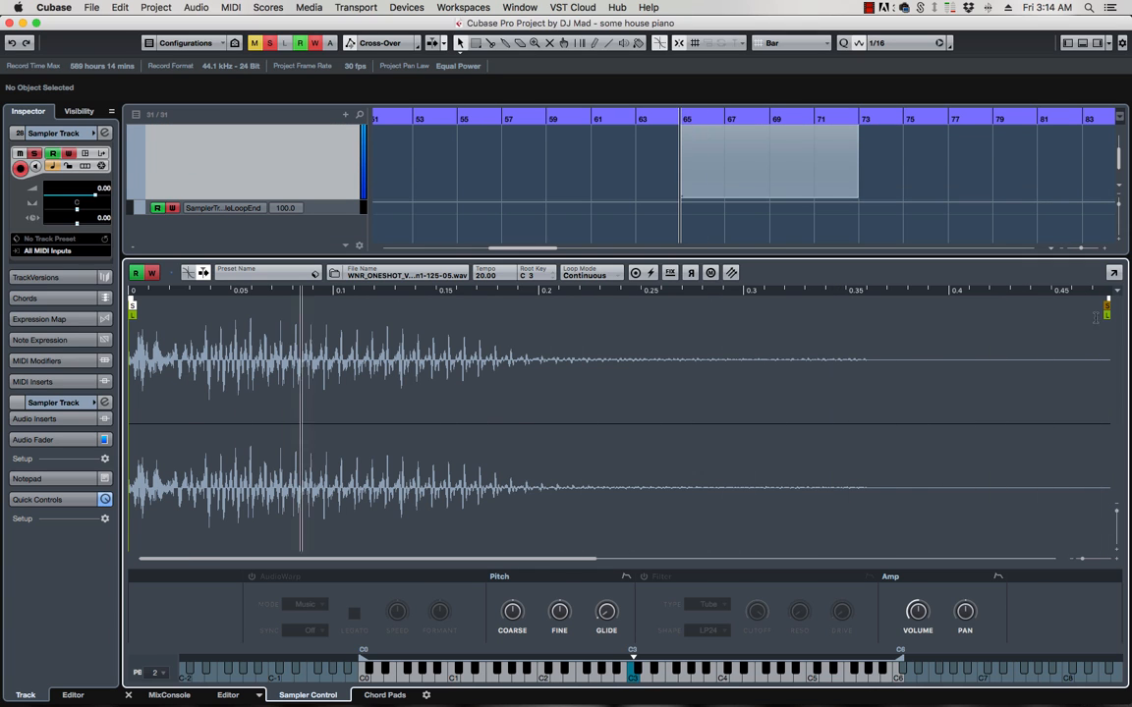
{"action": "key", "text": "space"}
{"action": "key", "text": "super+z"}
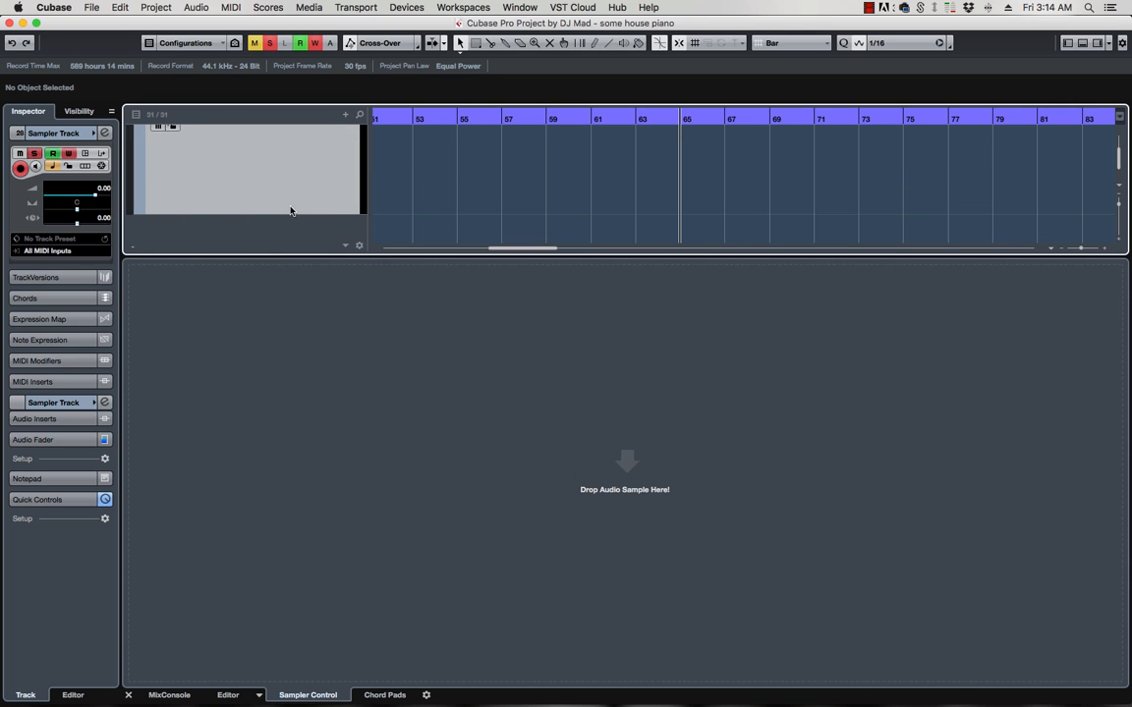
{"action": "scroll", "coordinate": [294, 192], "scroll_direction": "down", "scroll_amount": 3}
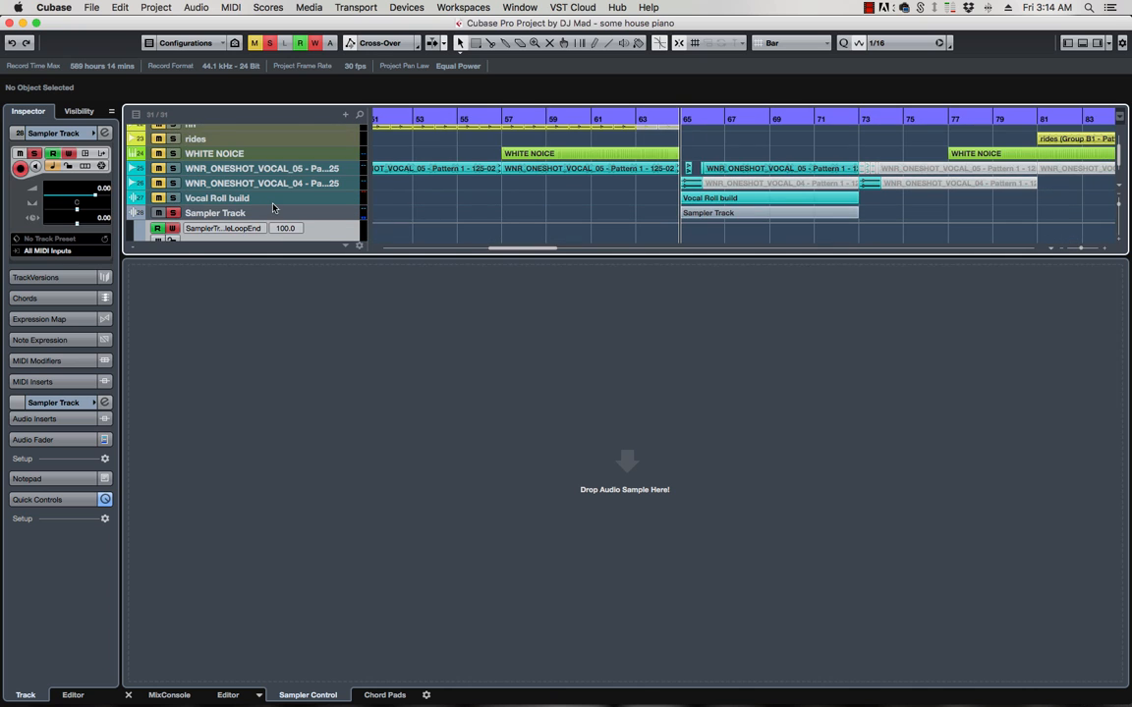
{"action": "scroll", "coordinate": [285, 203], "scroll_direction": "down", "scroll_amount": 2}
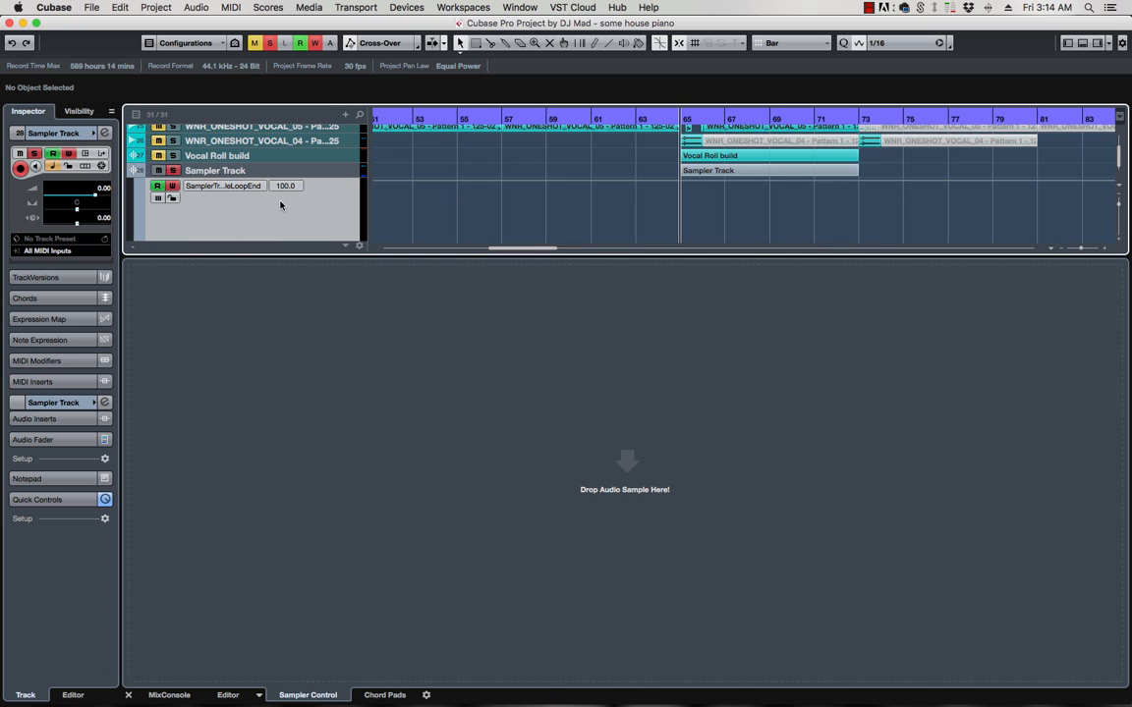
Step: Disable writing on the loop end lane and ramp its automation from bar 65 down to 0.0 at bar 73
{"action": "left_click", "coordinate": [174, 185]}
{"action": "left_click", "coordinate": [692, 183]}
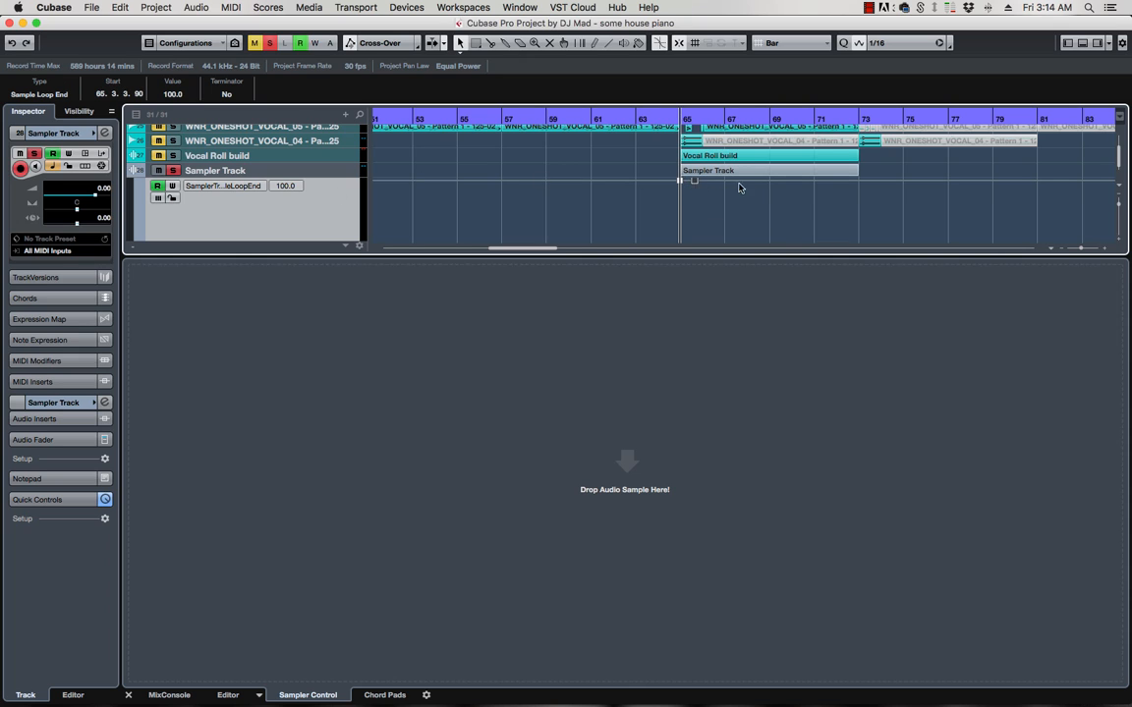
{"action": "left_click_drag", "start_coordinate": [692, 183], "coordinate": [860, 183]}
{"action": "scroll", "coordinate": [859, 199], "scroll_direction": "down", "scroll_amount": 3}
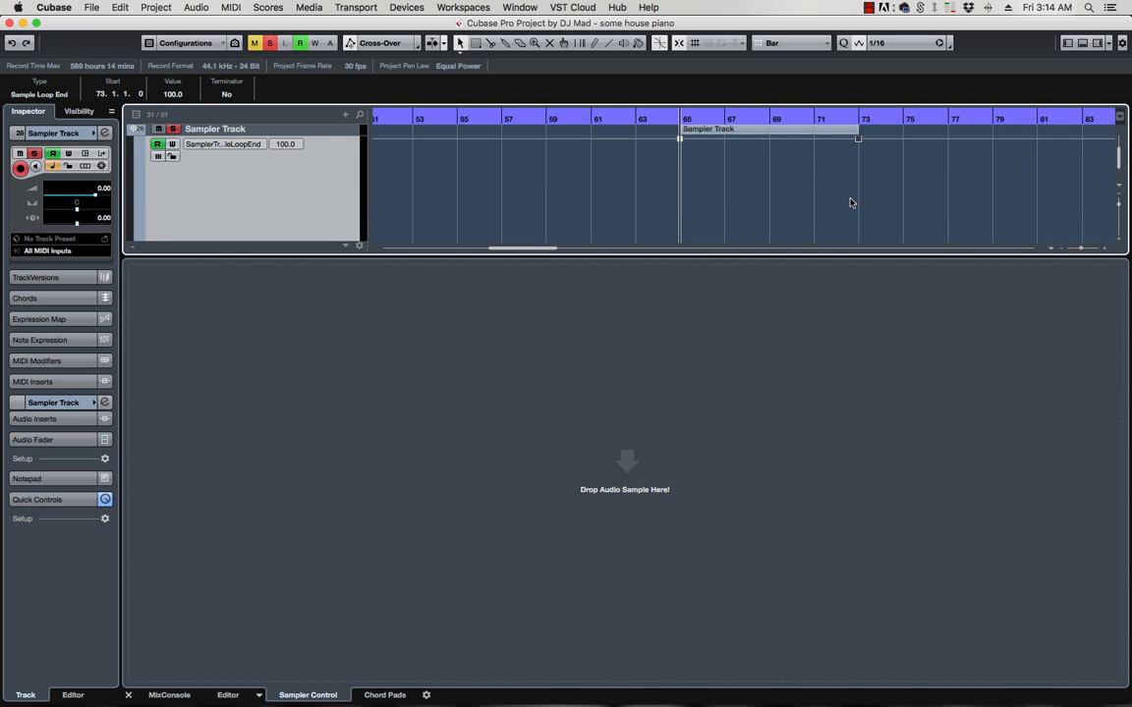
{"action": "key", "text": "super+alt+e"}
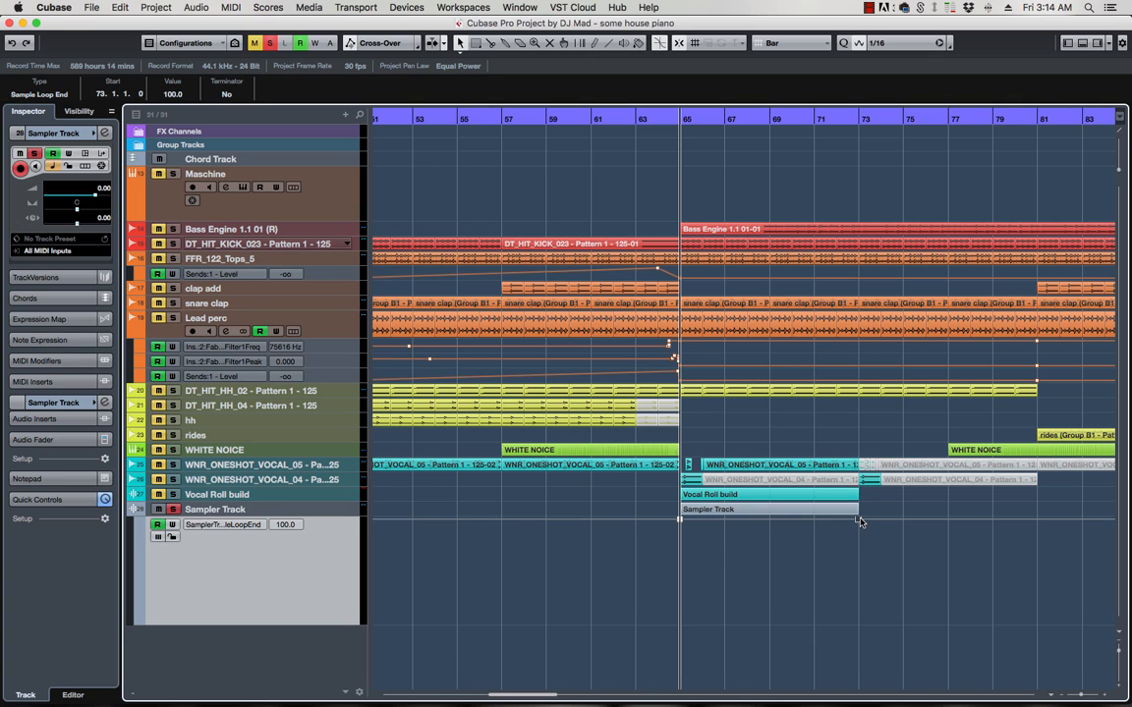
{"action": "left_click_drag", "start_coordinate": [858, 521], "coordinate": [860, 634]}
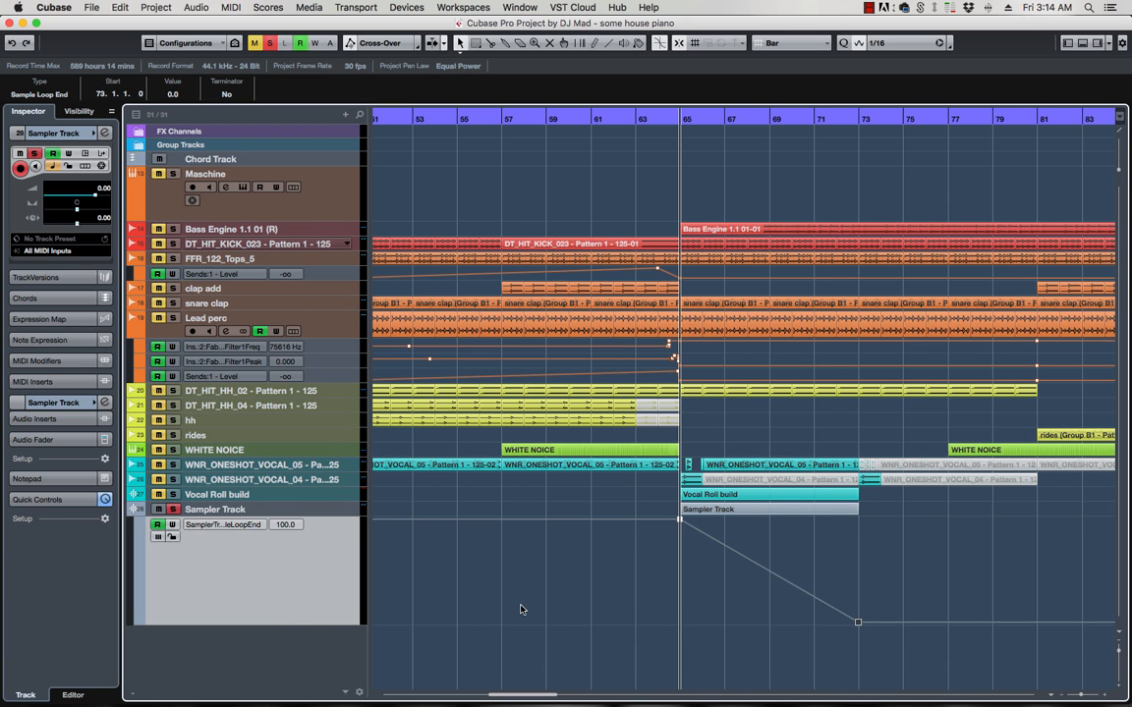
Step: Reopen Sampler Control for the Sampler Track and play back the vocal roll with the loop end ramp
{"action": "key", "text": "alt+F3"}
{"action": "left_click", "coordinate": [308, 694]}
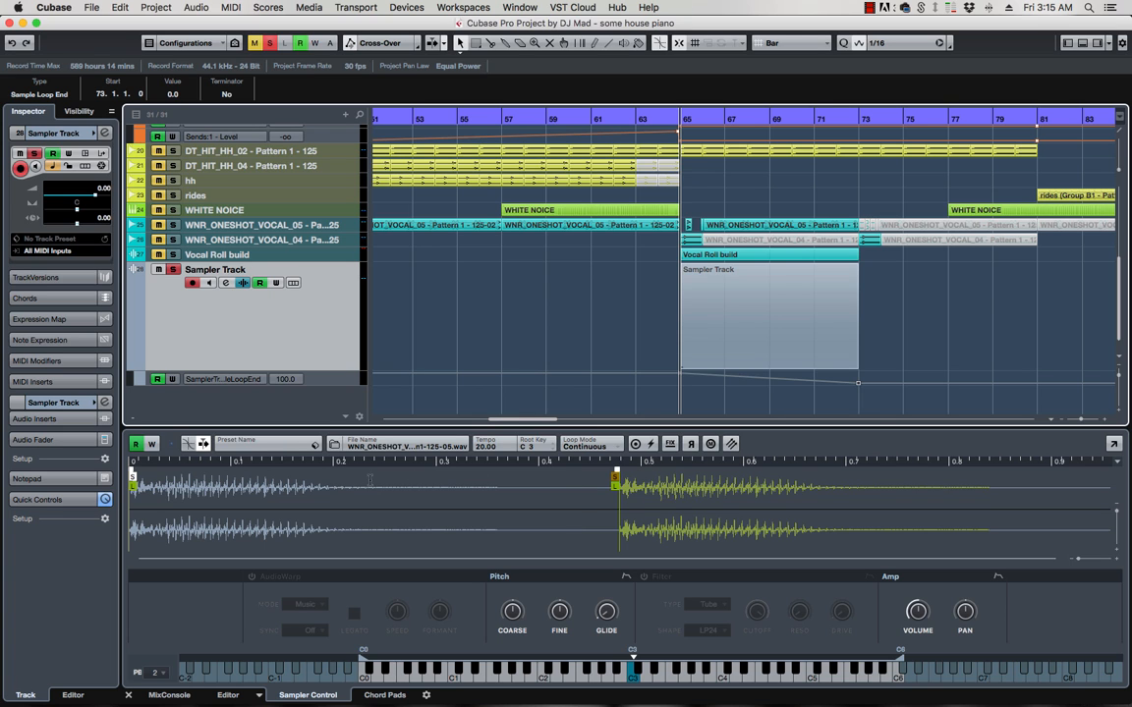
{"action": "key", "text": "space"}
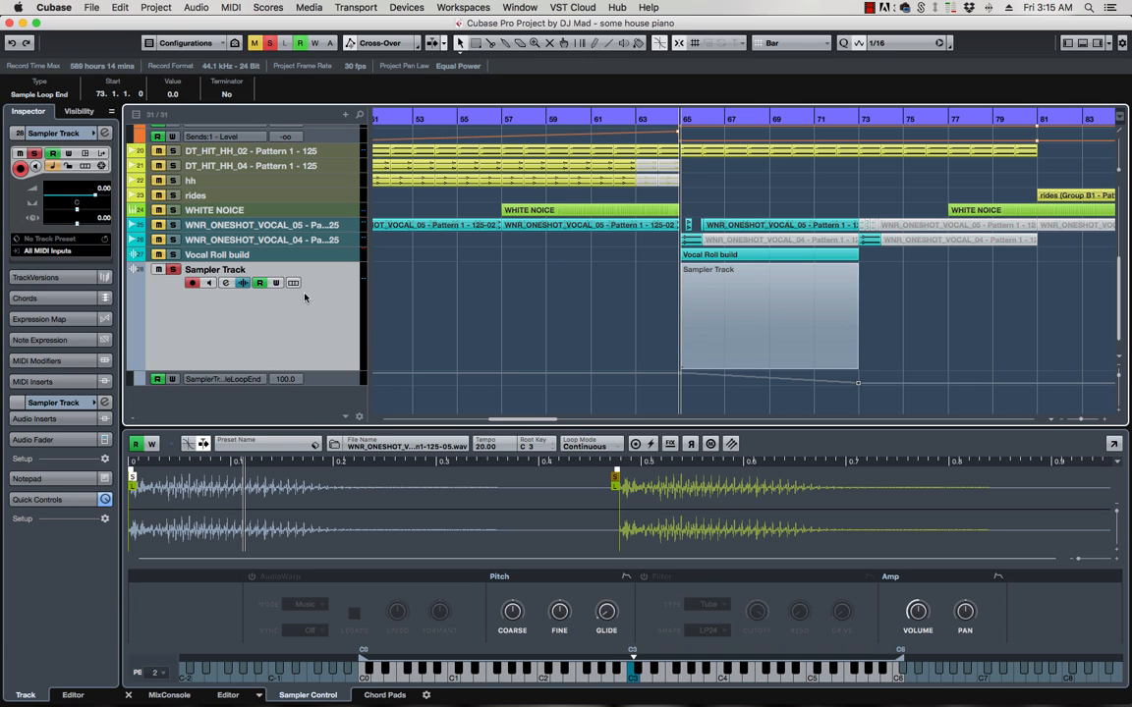
Step: Enable the sampler's filter and set its shape to HP24
{"action": "left_click", "coordinate": [643, 578]}
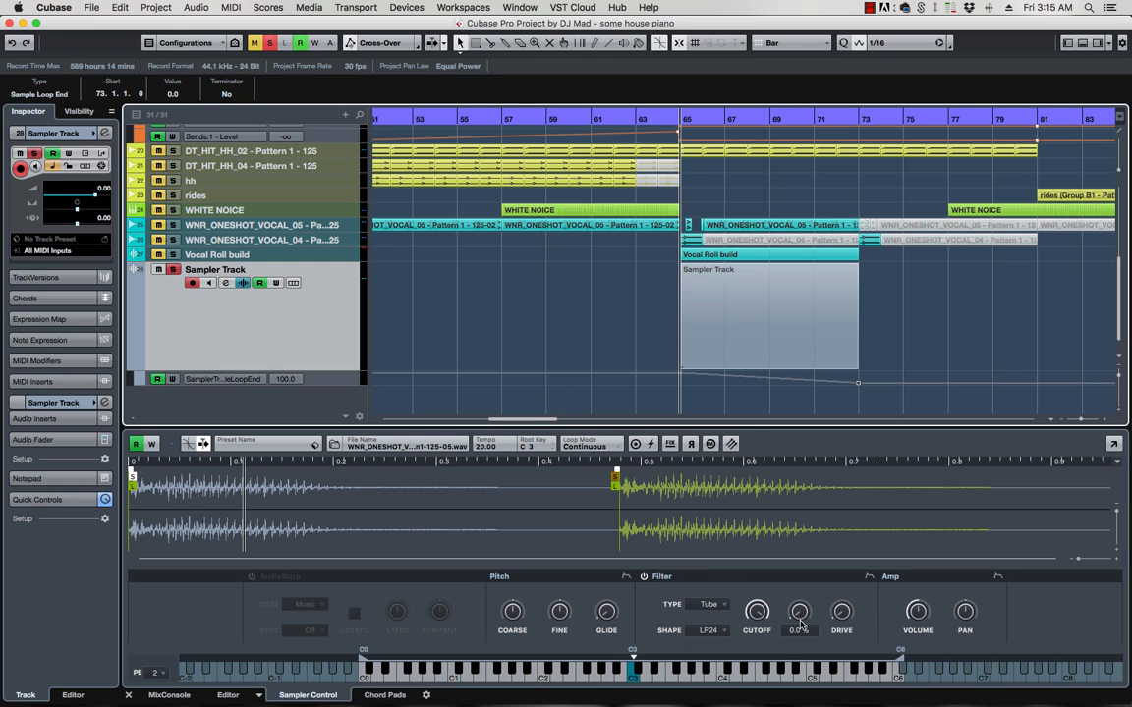
{"action": "left_click", "coordinate": [722, 634]}
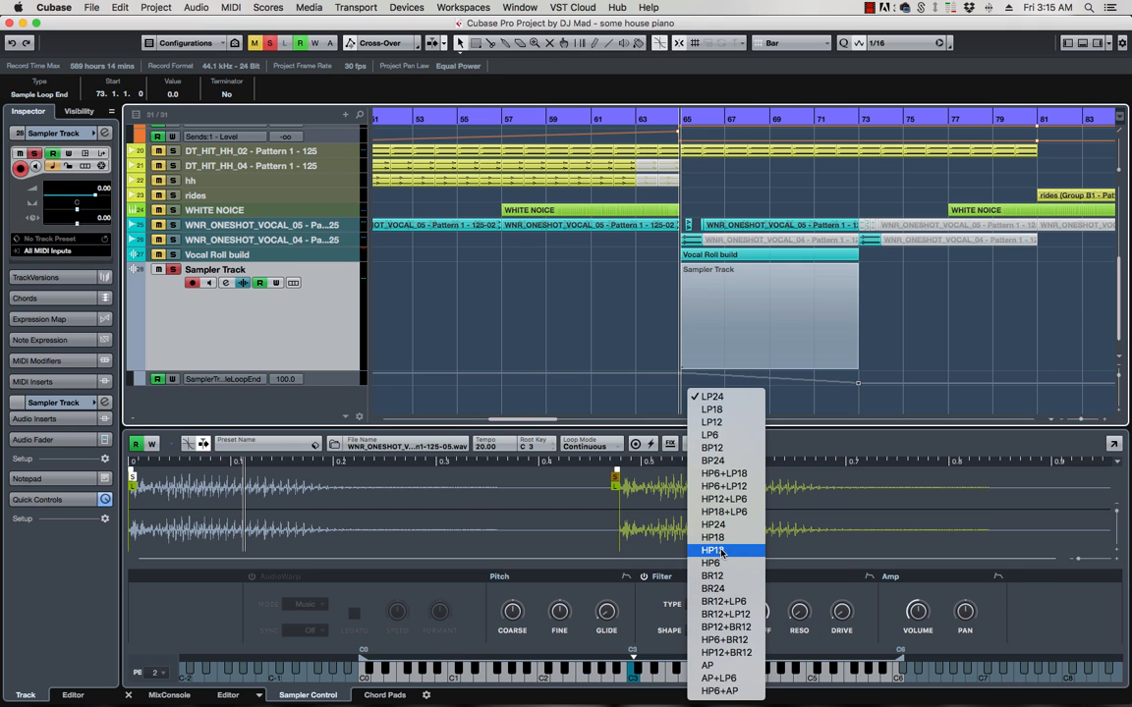
{"action": "left_click", "coordinate": [727, 525]}
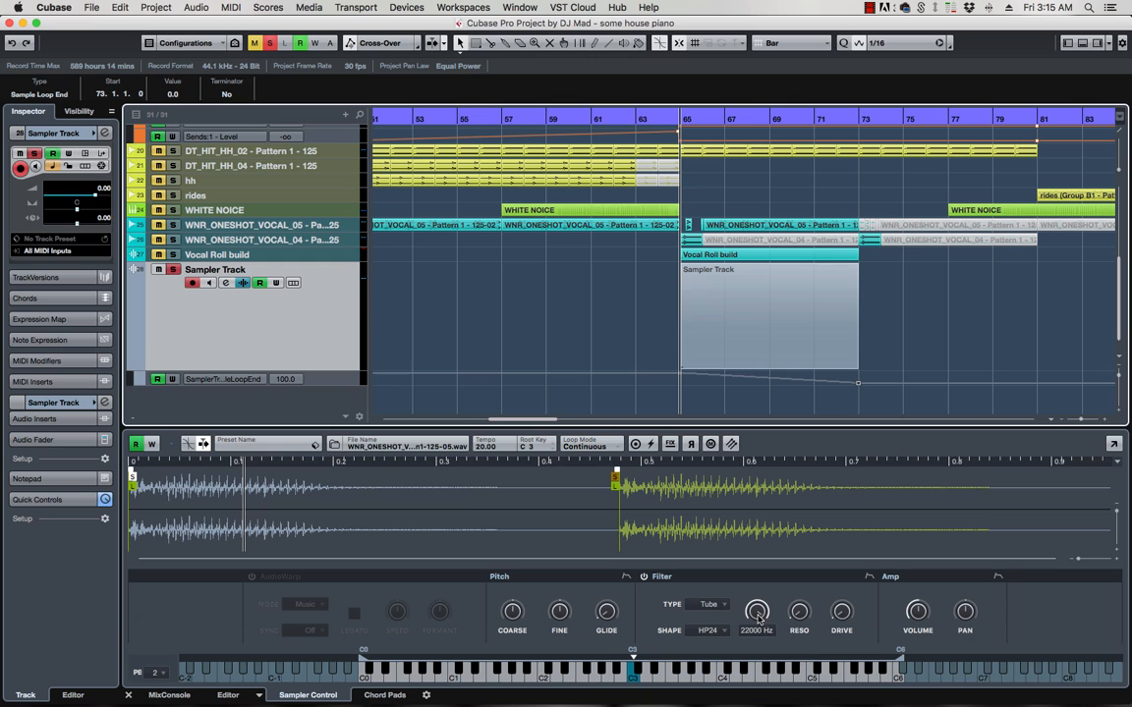
Step: Enable automation writing on the Sampler Track and record the filter cutoff at 10 Hz during playback
{"action": "mouse_move", "coordinate": [761, 619]}
{"action": "left_click", "coordinate": [276, 283]}
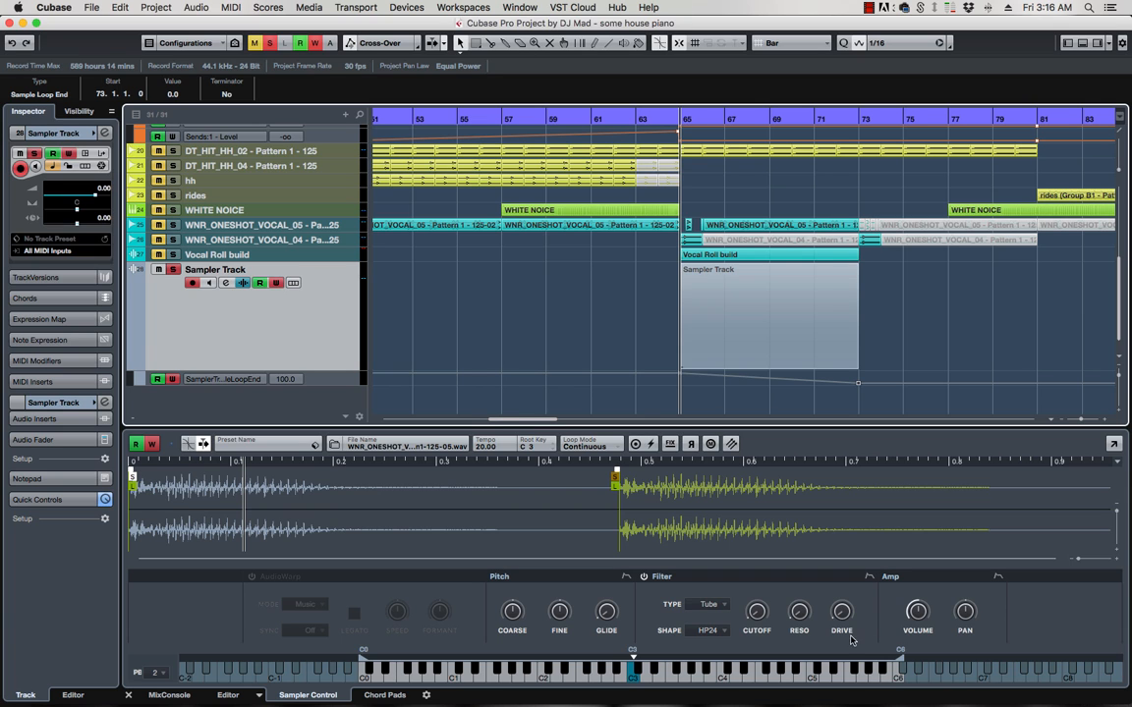
{"action": "key", "text": "space"}
{"action": "left_click", "coordinate": [758, 615]}
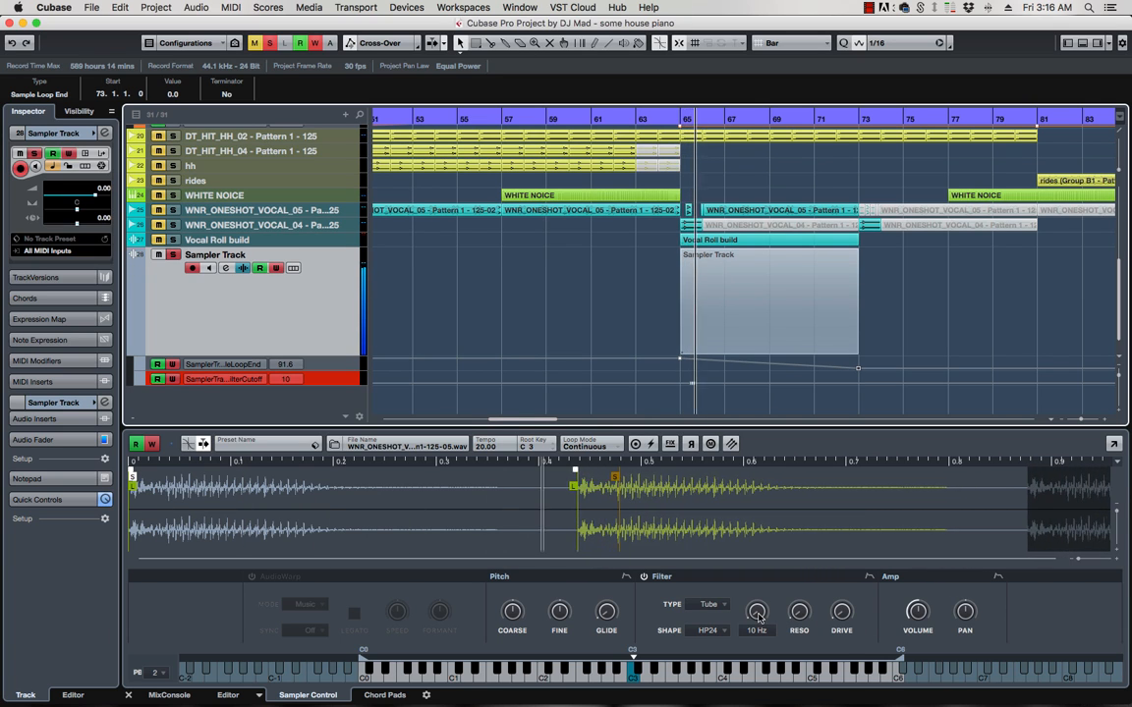
{"action": "key", "text": "space"}
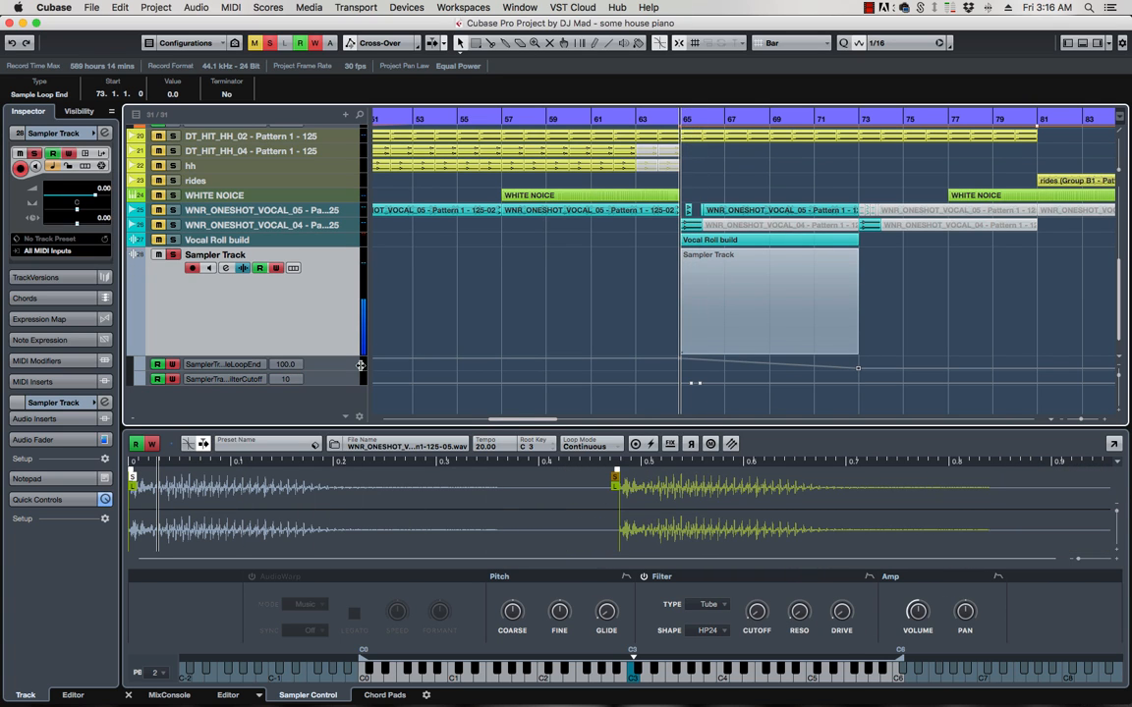
Step: Shape the filter cutoff automation into a ramp from 10 at bar 65 up to 1779 at bar 73
{"action": "key", "text": "super+z"}
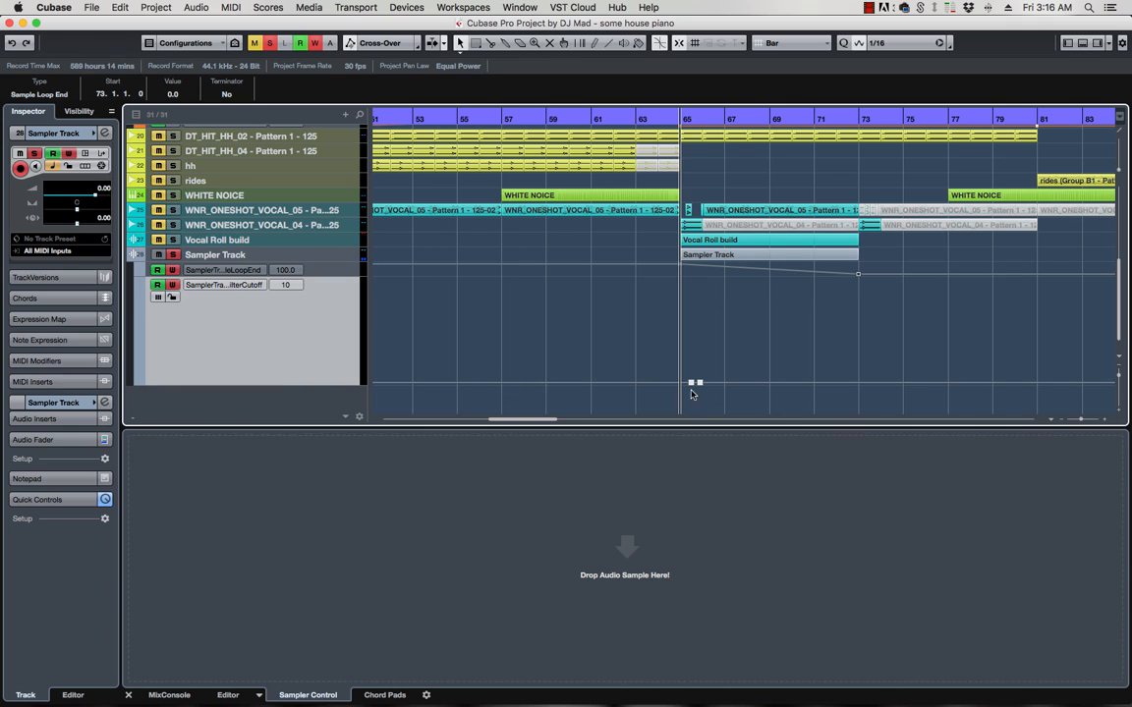
{"action": "left_click", "coordinate": [689, 384]}
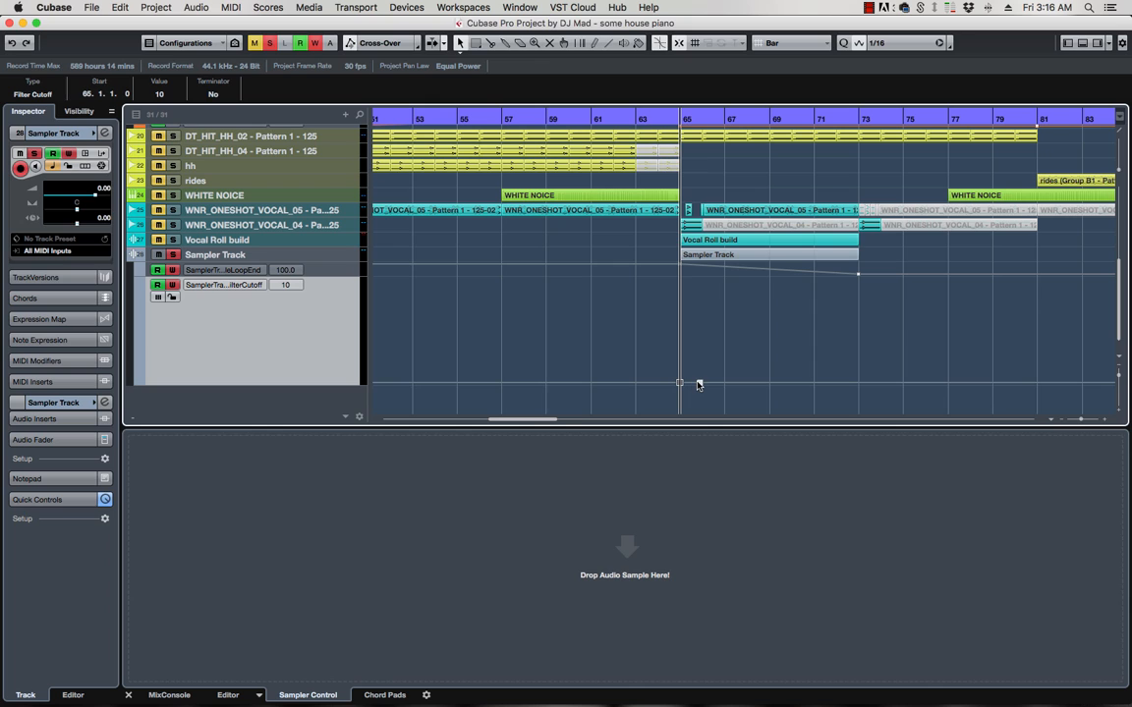
{"action": "left_click_drag", "start_coordinate": [698, 384], "coordinate": [856, 316]}
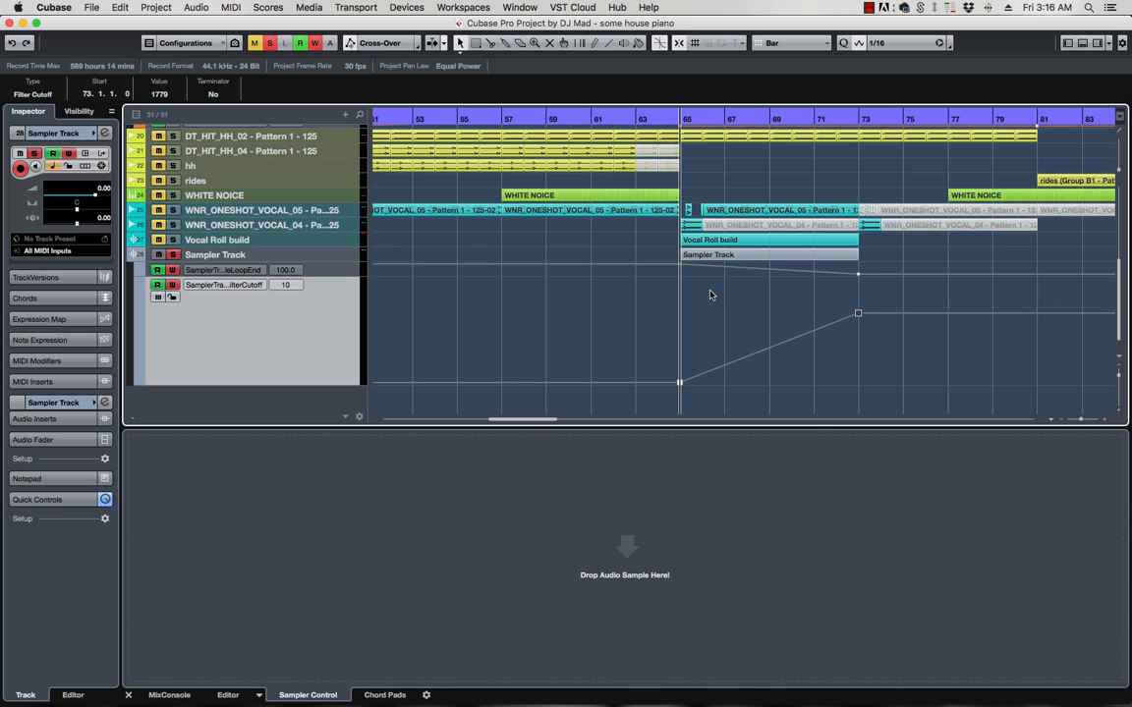
Step: Record automation of the sampler's filter resonance during playback of the vocal roll
{"action": "left_click", "coordinate": [295, 255]}
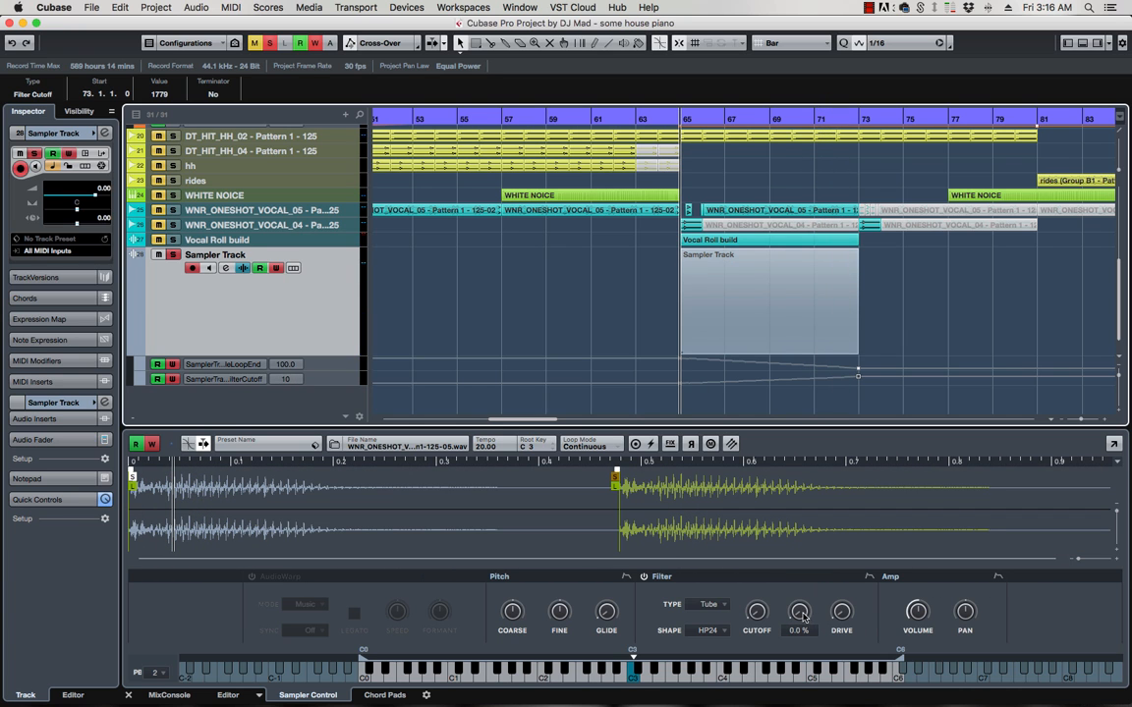
{"action": "left_click_drag", "start_coordinate": [801, 616], "coordinate": [761, 508]}
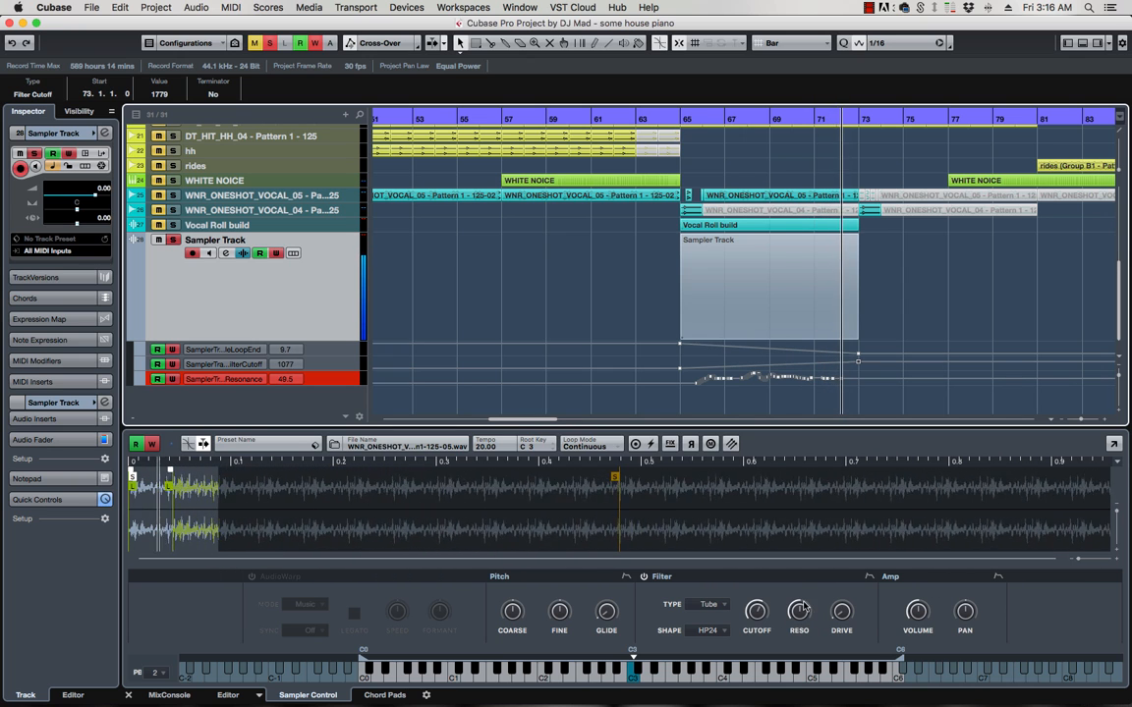
{"action": "key", "text": "space"}
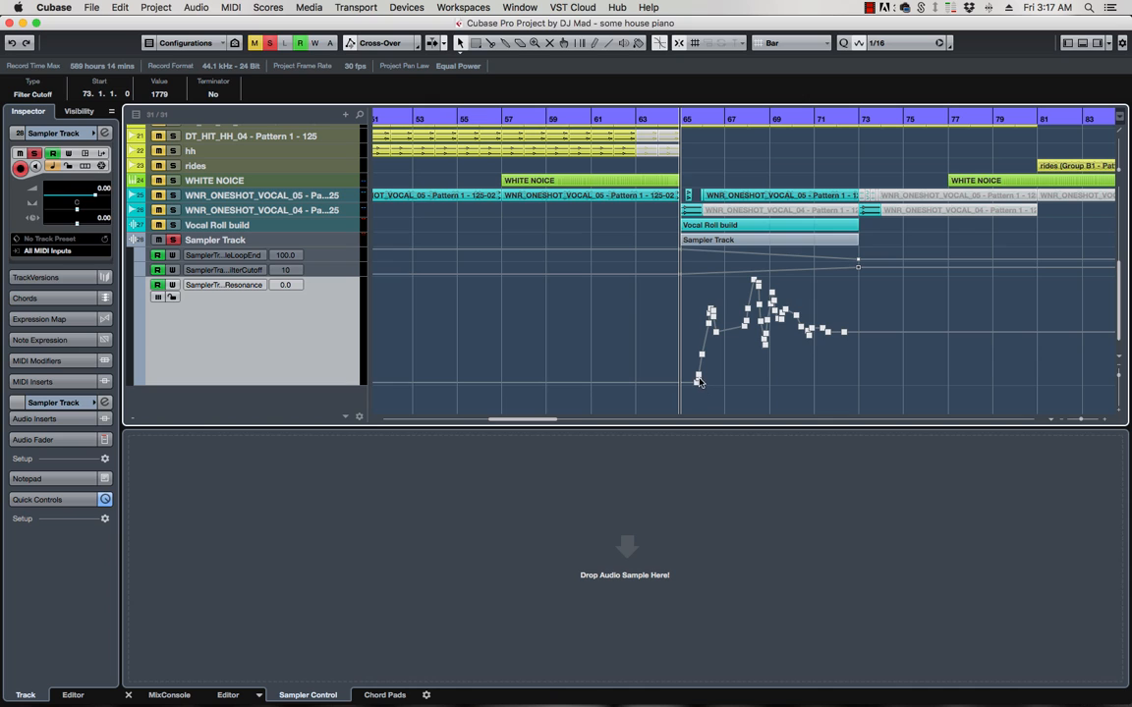
Step: Delete the intermediate resonance automation points and shape a smooth ramp up to 65.4 at bar 73
{"action": "left_click", "coordinate": [698, 377]}
{"action": "key", "text": "Delete"}
{"action": "key", "text": "Delete"}
{"action": "key", "text": "Delete"}
{"action": "key", "text": "Delete"}
{"action": "key", "text": "Delete"}
{"action": "key", "text": "Delete"}
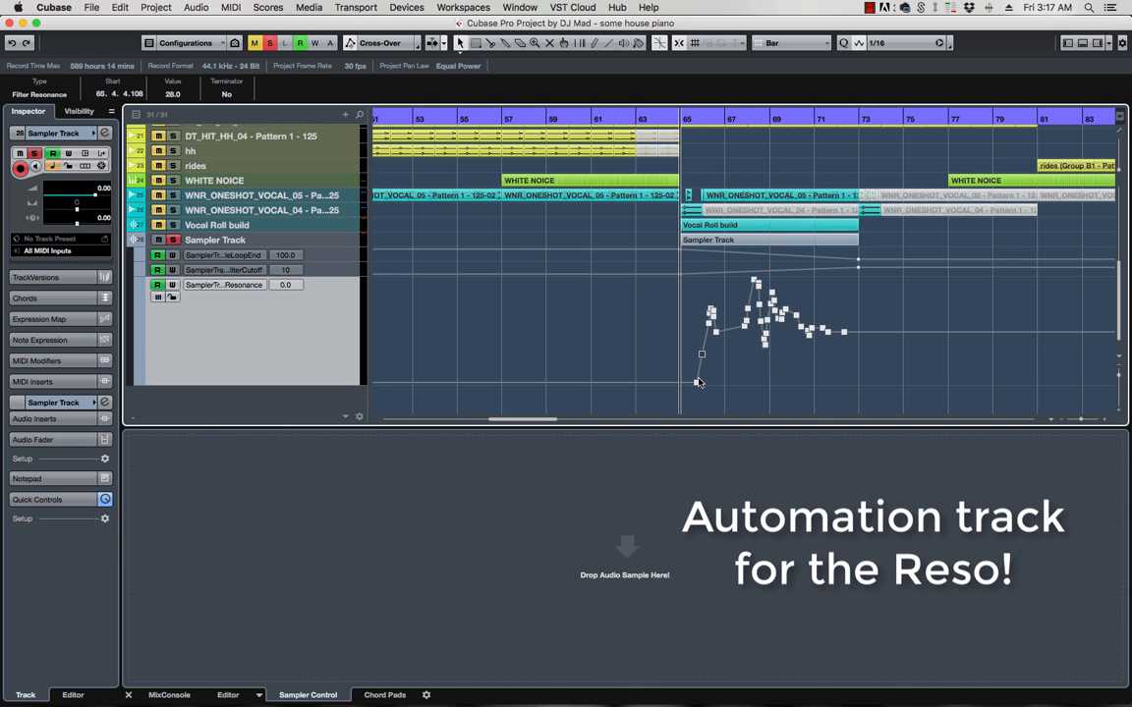
{"action": "key", "text": "Delete"}
{"action": "key", "text": "Delete"}
{"action": "key", "text": "Delete"}
{"action": "key", "text": "Delete"}
{"action": "key", "text": "Delete"}
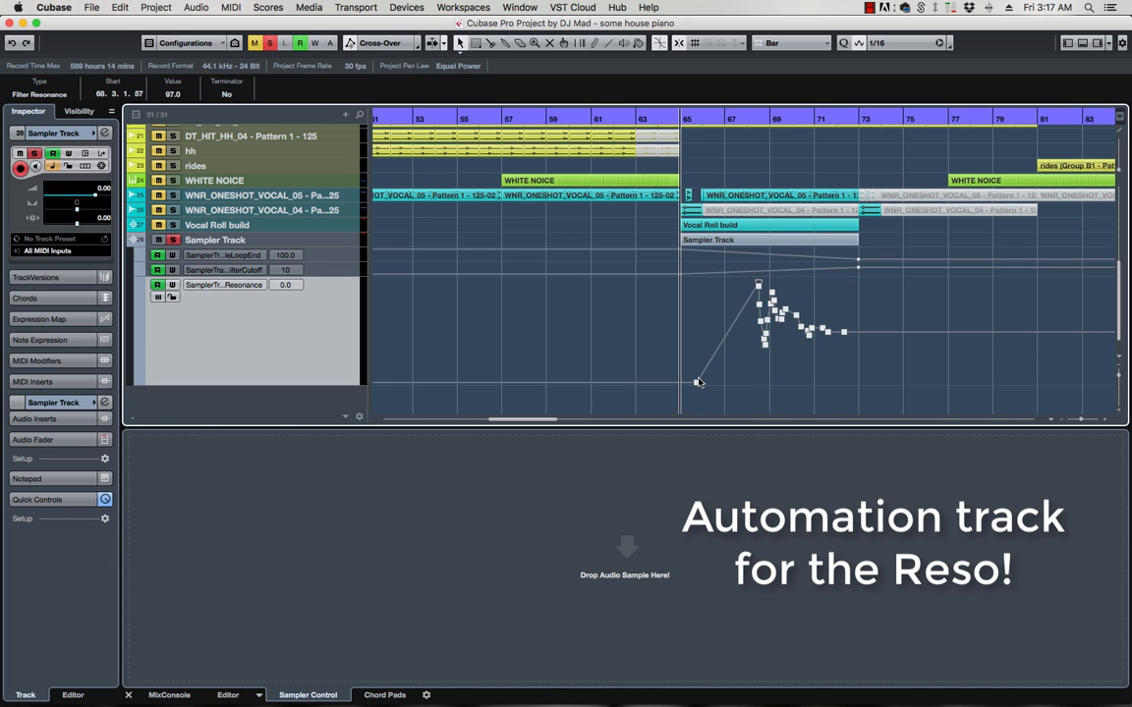
{"action": "left_click_drag", "start_coordinate": [732, 292], "coordinate": [856, 317]}
{"action": "key", "text": "Delete"}
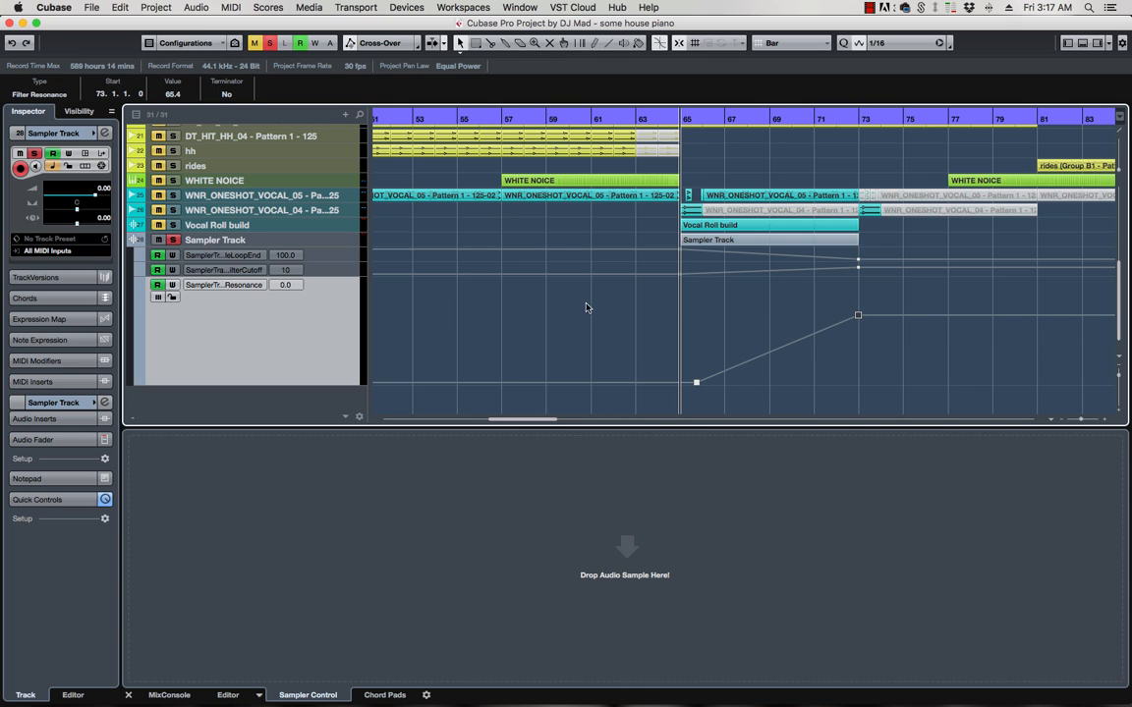
Step: Play back the vocal roll with the loop end, cutoff and resonance ramps, including the section from about bar 69
{"action": "left_click", "coordinate": [747, 240]}
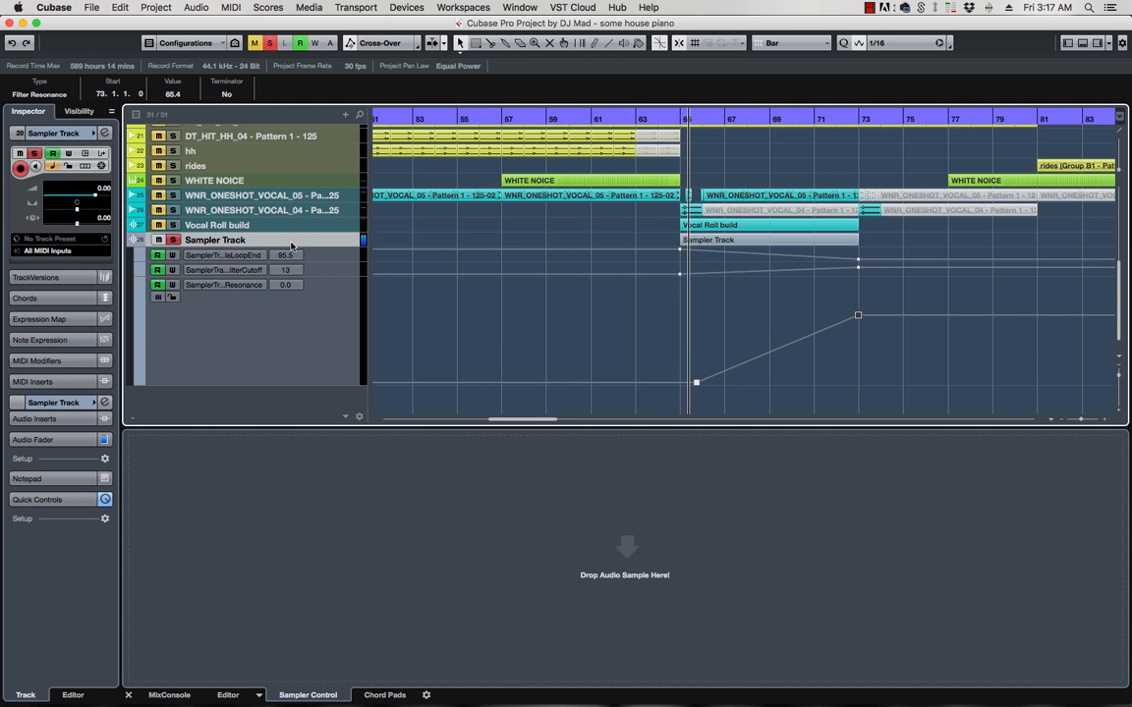
{"action": "left_click", "coordinate": [772, 117]}
{"action": "key", "text": "space"}
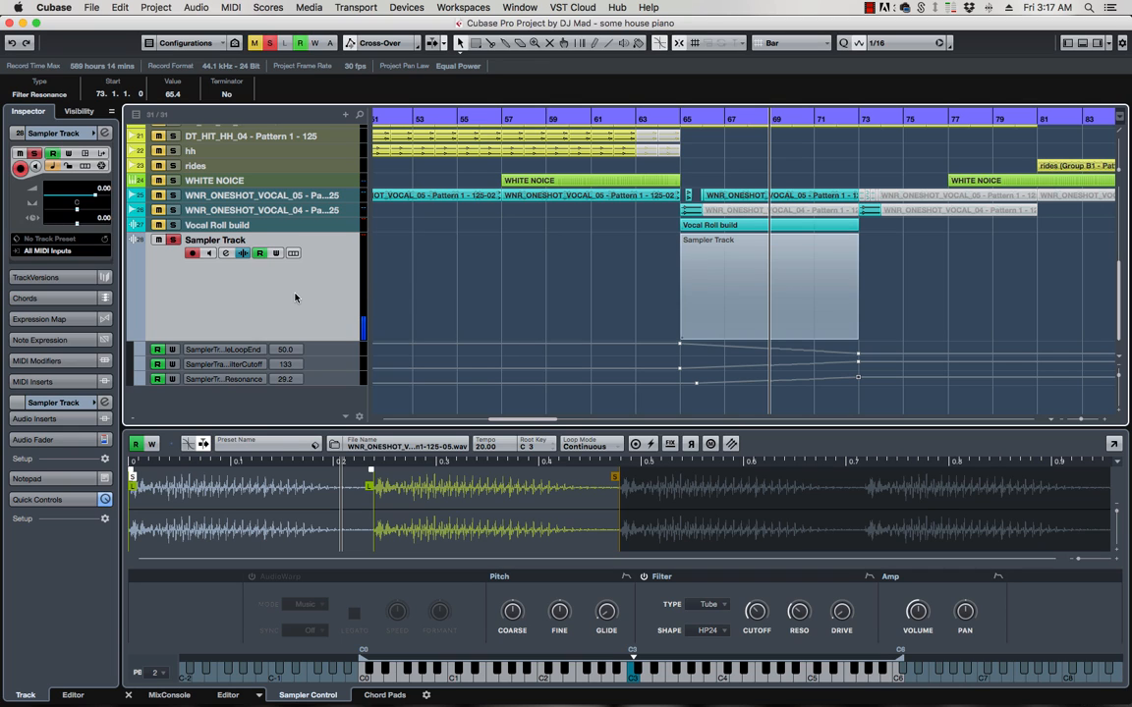
Step: Render the Sampler Track part from bar 65 to 73 as one event with channel settings, keeping the source events unchanged
{"action": "left_click", "coordinate": [768, 265]}
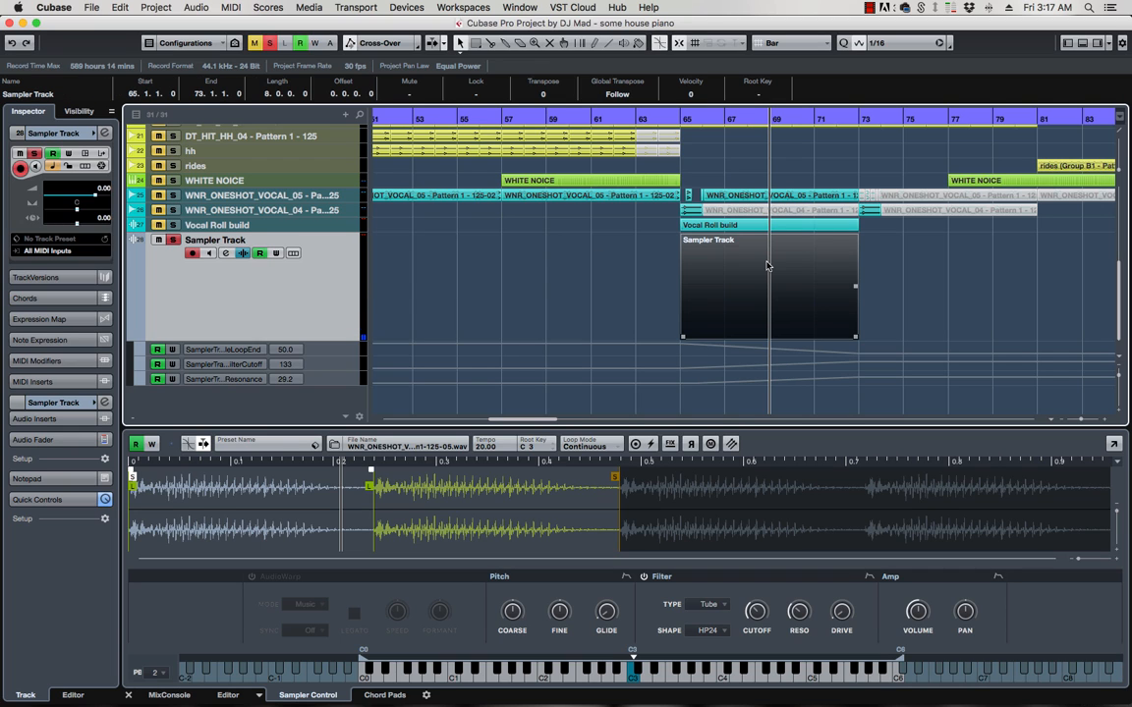
{"action": "key", "text": "super+r"}
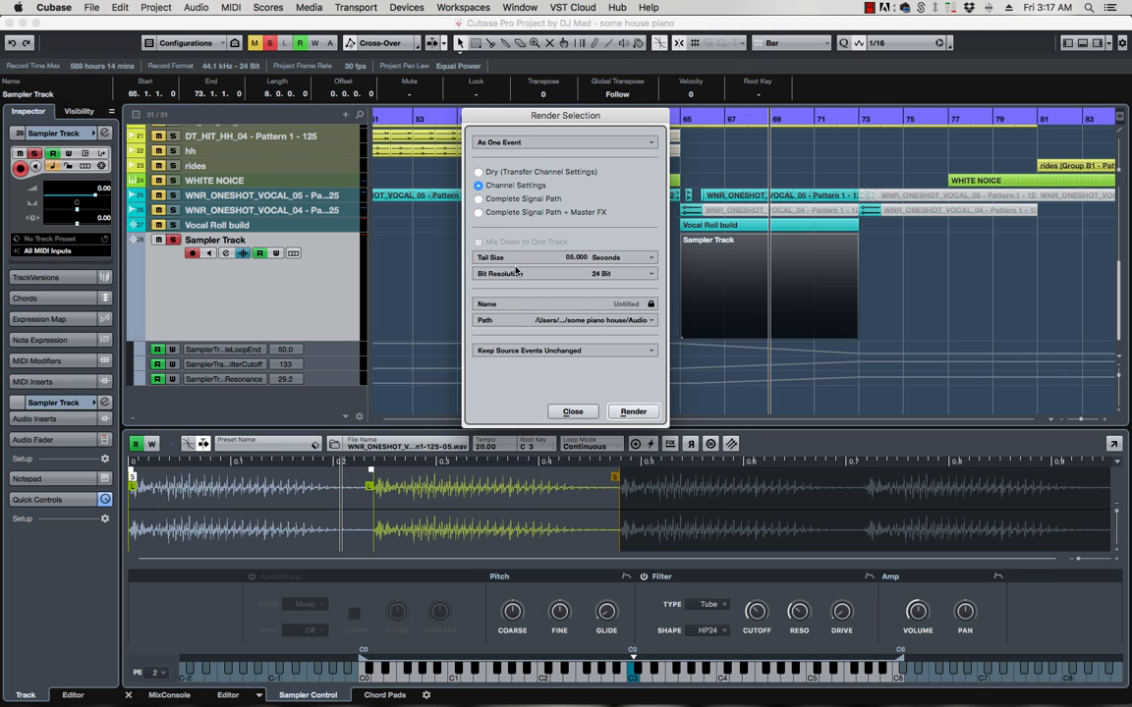
{"action": "left_click", "coordinate": [574, 143]}
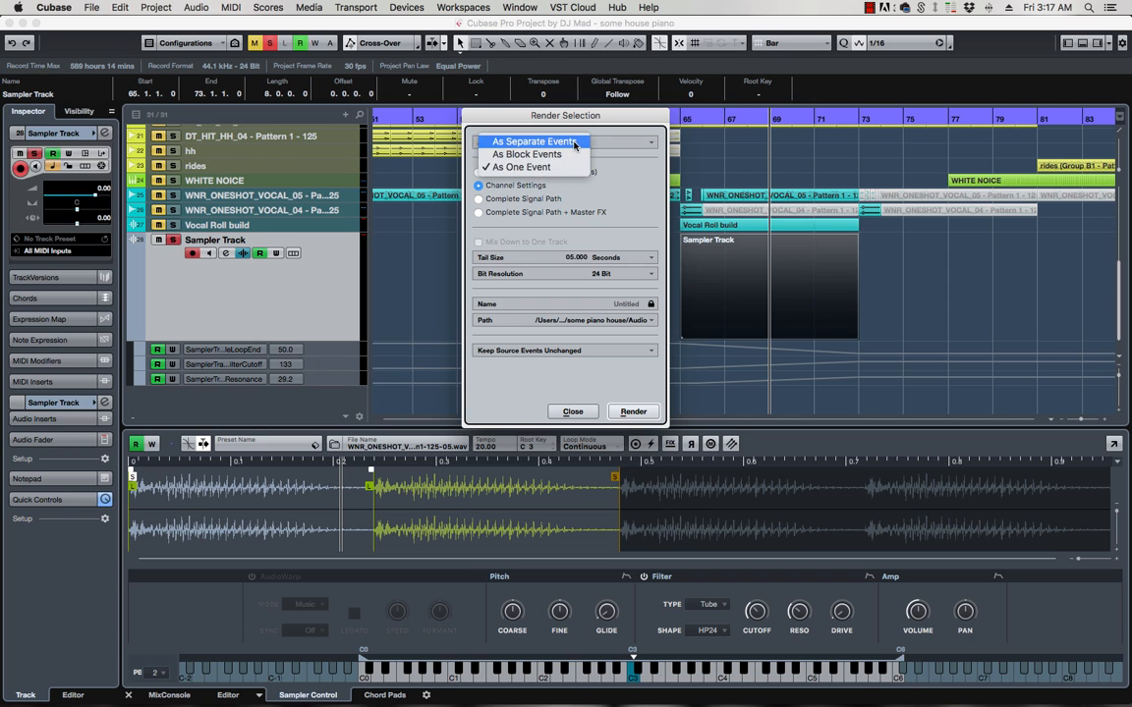
{"action": "left_click", "coordinate": [556, 161]}
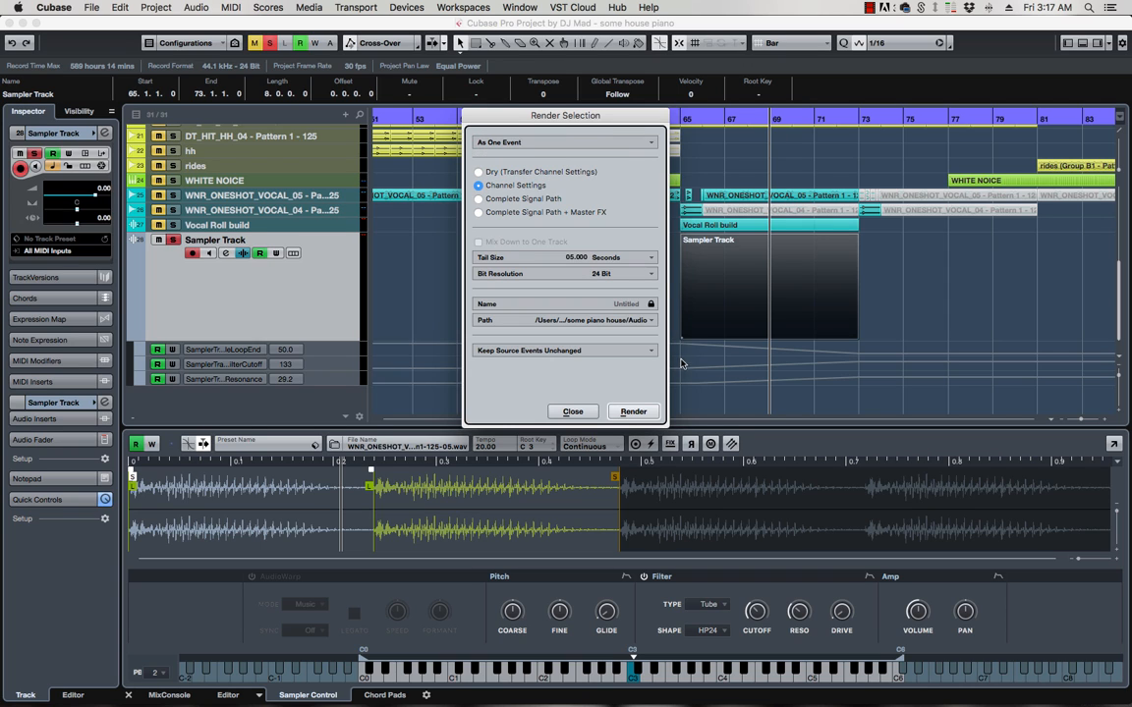
{"action": "left_click", "coordinate": [634, 412]}
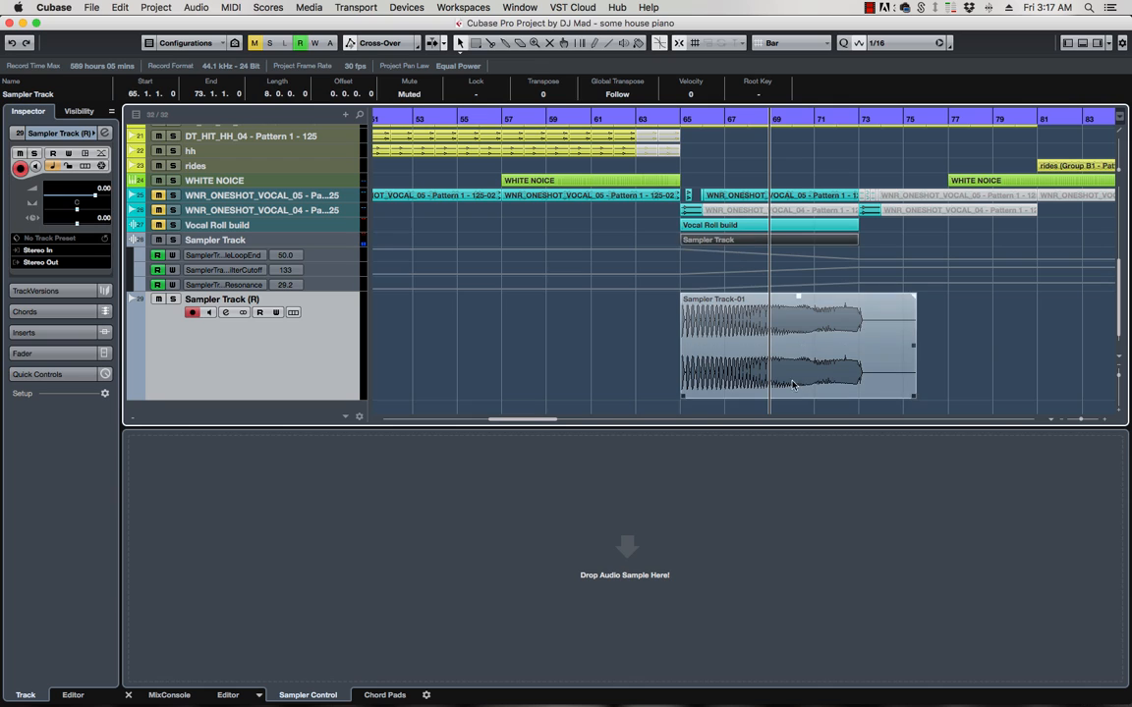
Step: Solo the rendered audio track and play back the vocal roll clip
{"action": "left_click", "coordinate": [715, 346]}
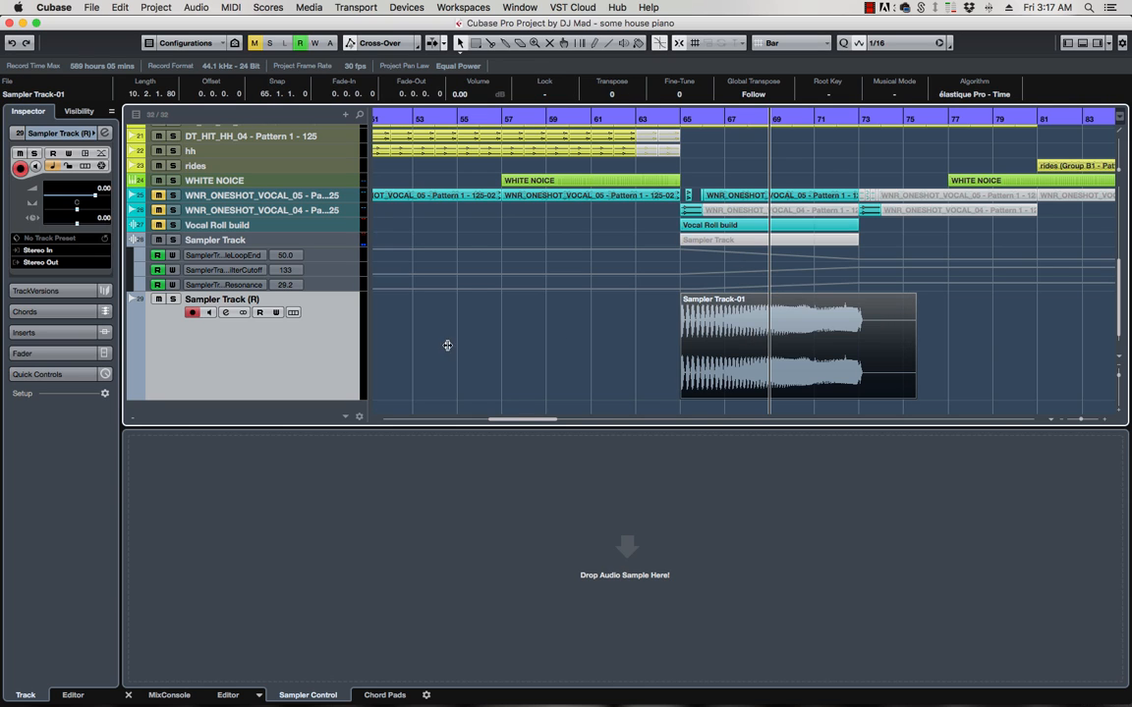
{"action": "left_click", "coordinate": [173, 299]}
{"action": "key", "text": "space"}
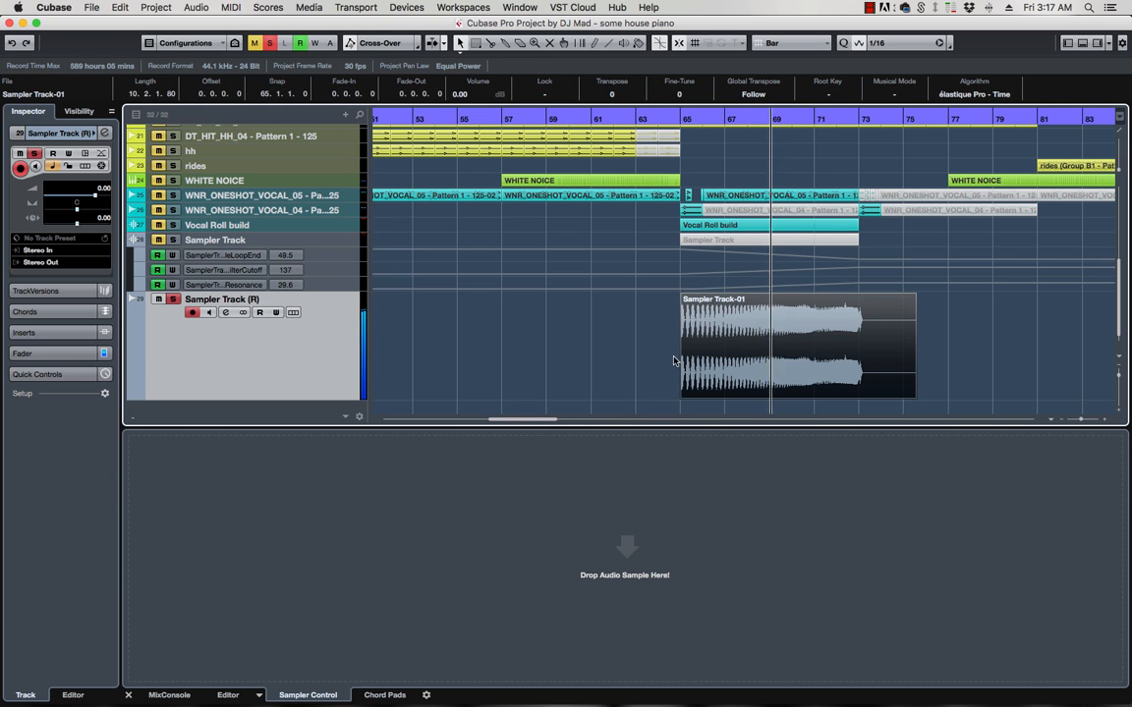
{"action": "left_click", "coordinate": [754, 118]}
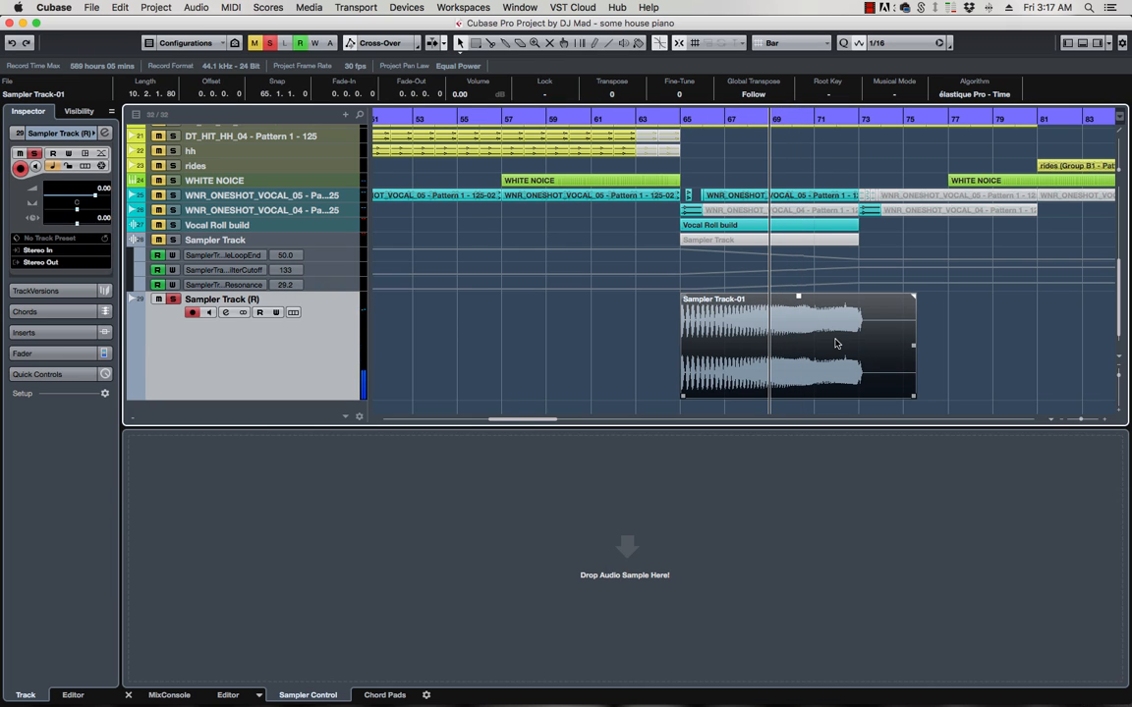
Step: Preview and process a Pitch Shift envelope on the rendered clip, rising to 12 semitones where the audible roll ends, using MPEX - Solo Musical
{"action": "key", "text": "super+shift+p"}
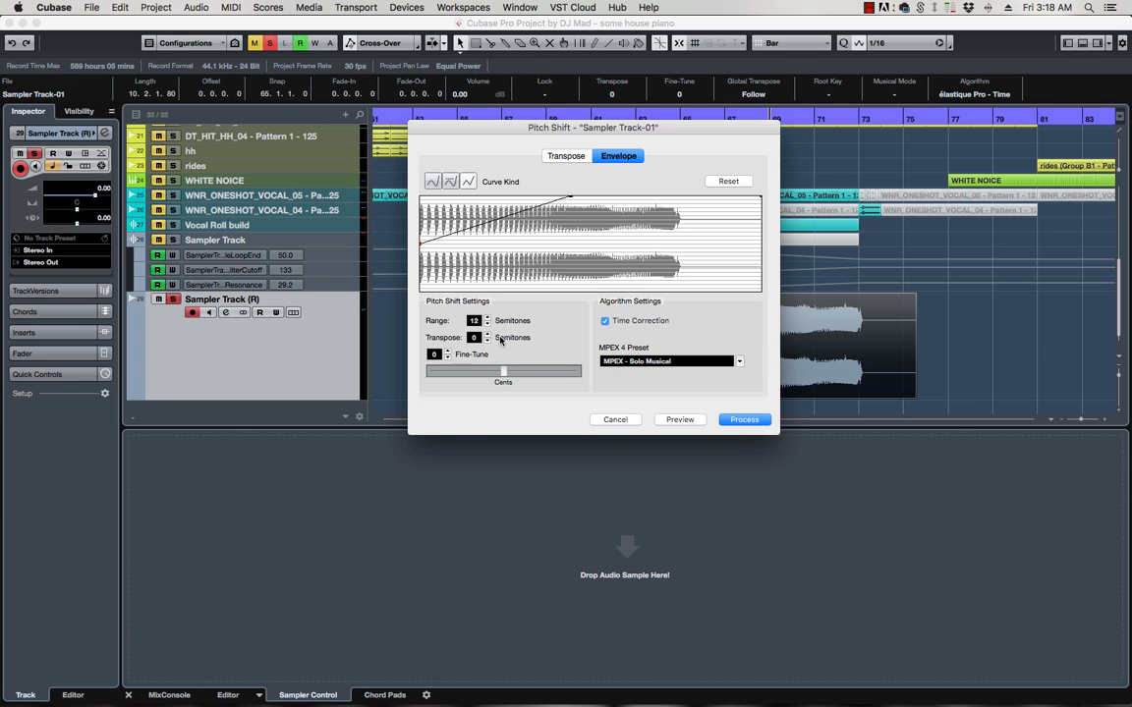
{"action": "left_click_drag", "start_coordinate": [571, 201], "coordinate": [680, 199]}
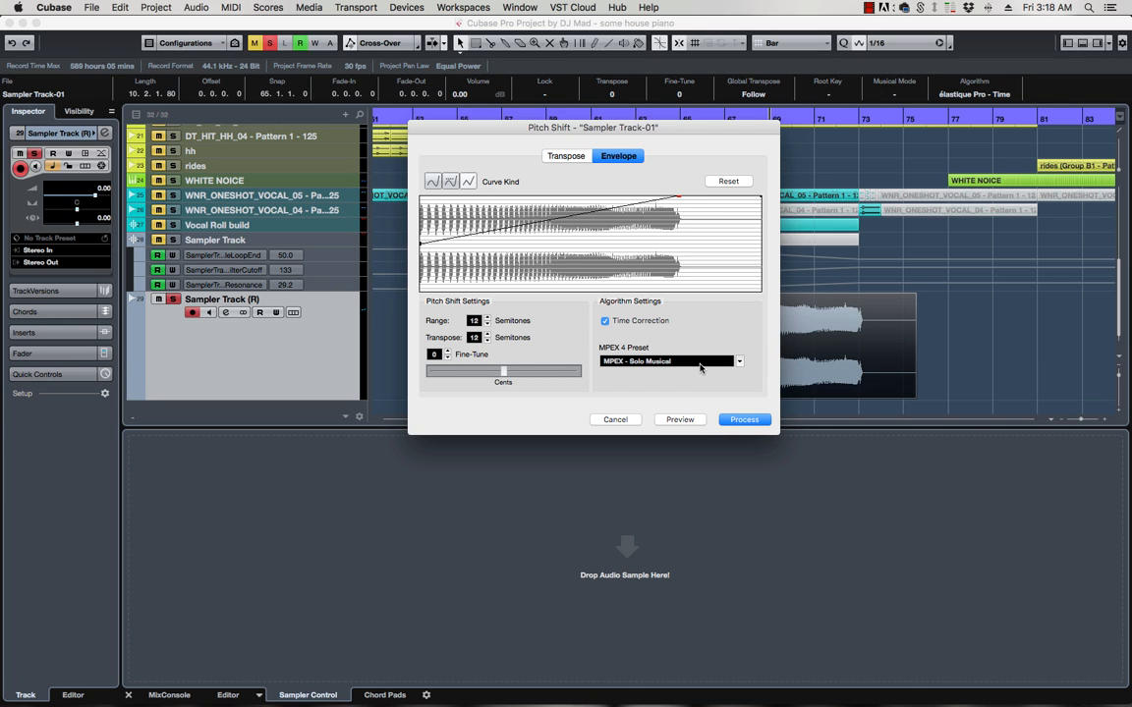
{"action": "left_click", "coordinate": [740, 364]}
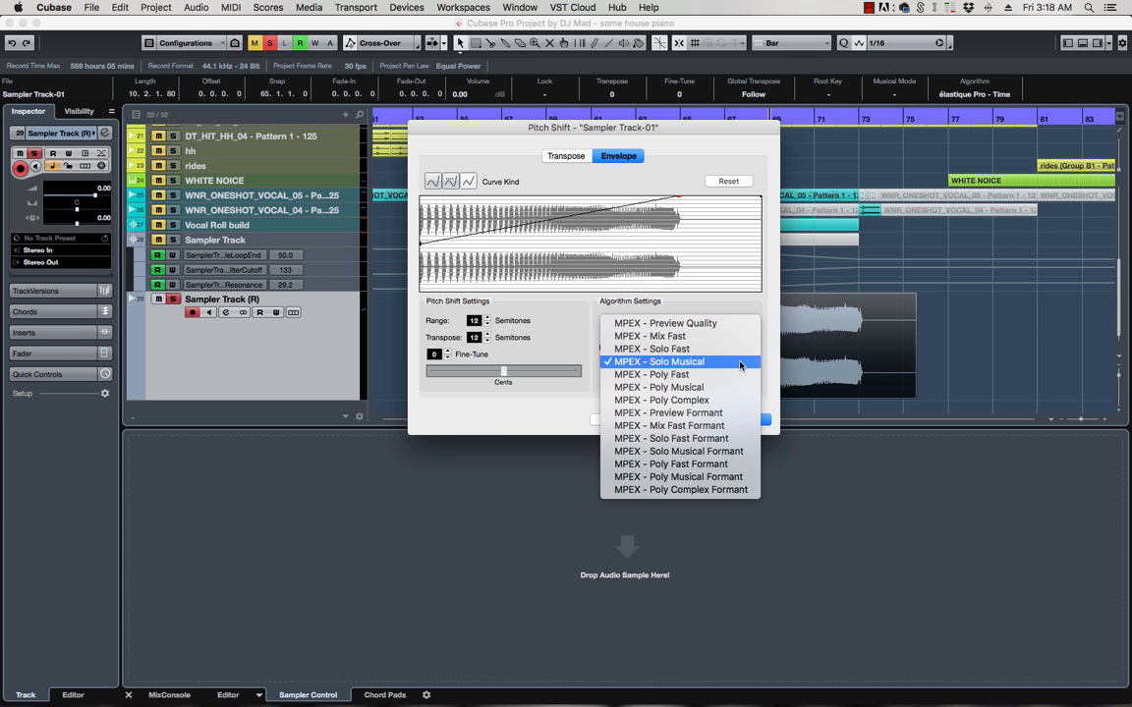
{"action": "left_click", "coordinate": [711, 418]}
{"action": "left_click", "coordinate": [679, 419]}
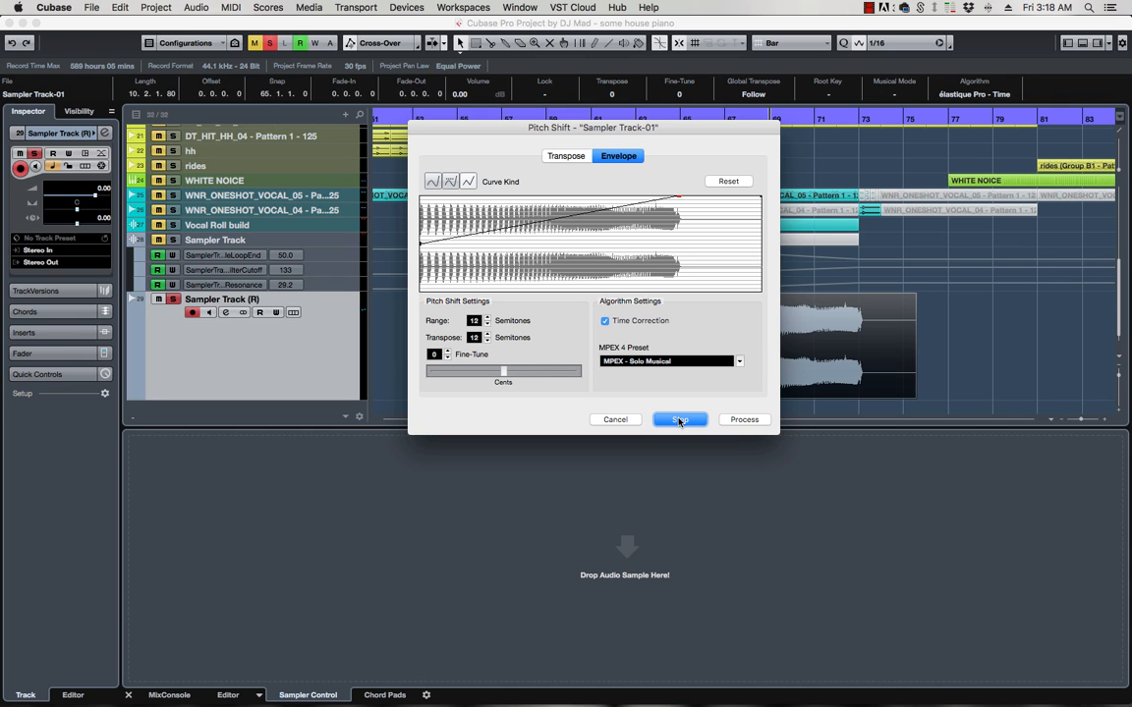
{"action": "left_click", "coordinate": [678, 421]}
{"action": "left_click", "coordinate": [745, 420]}
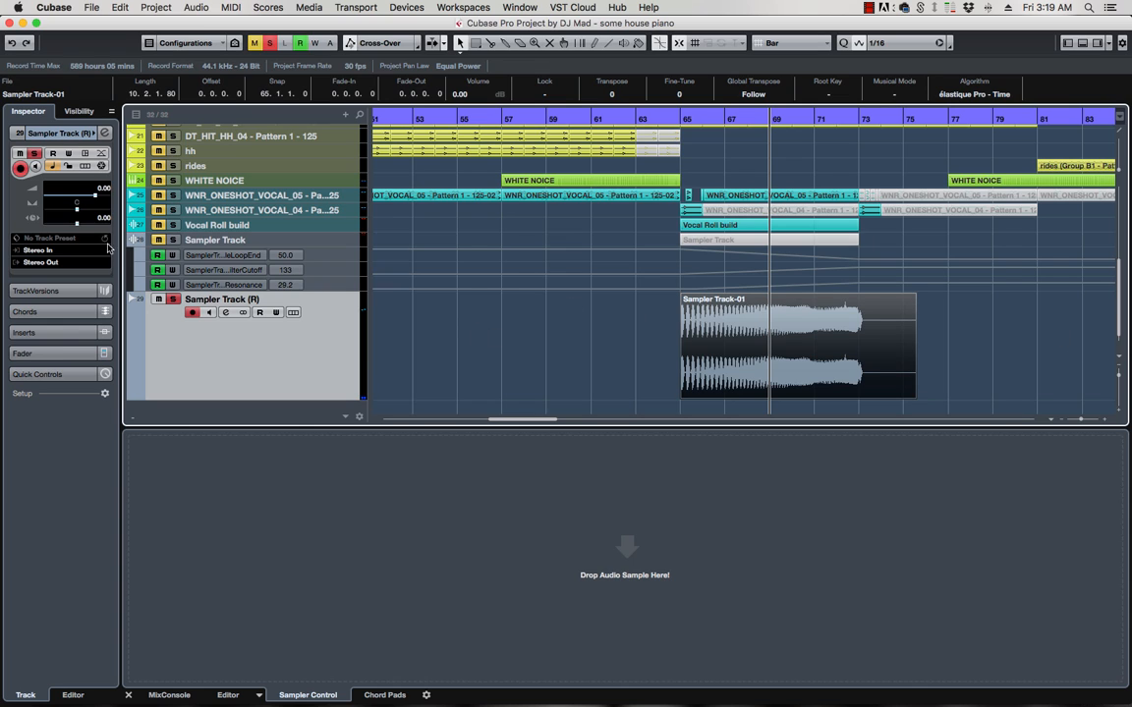
Step: Insert the RoomWorks reverb on the rendered audio track and move its window clear of the clip
{"action": "left_click", "coordinate": [59, 332]}
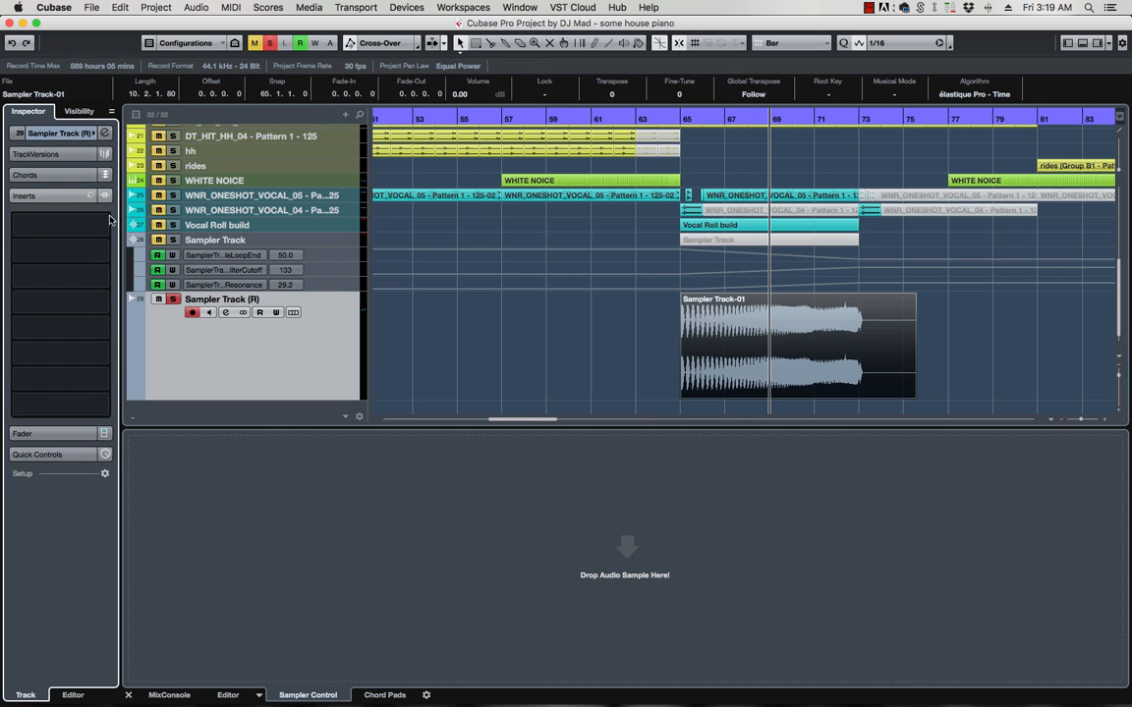
{"action": "left_click", "coordinate": [103, 222]}
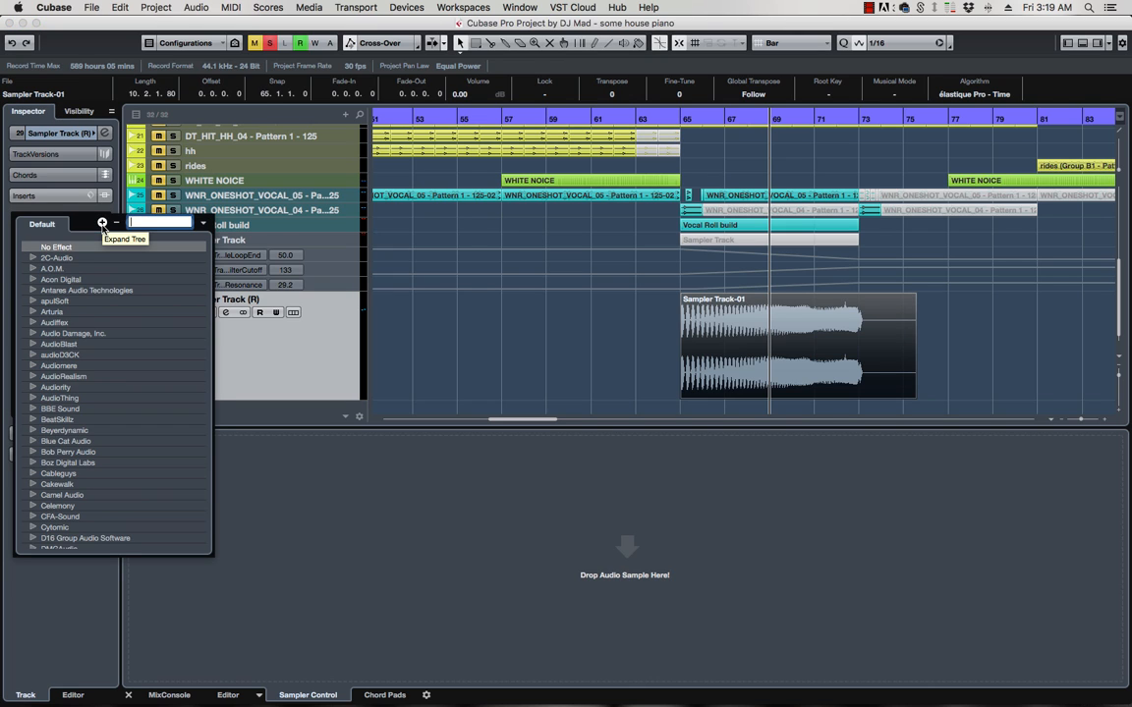
{"action": "type", "text": "REVERB"}
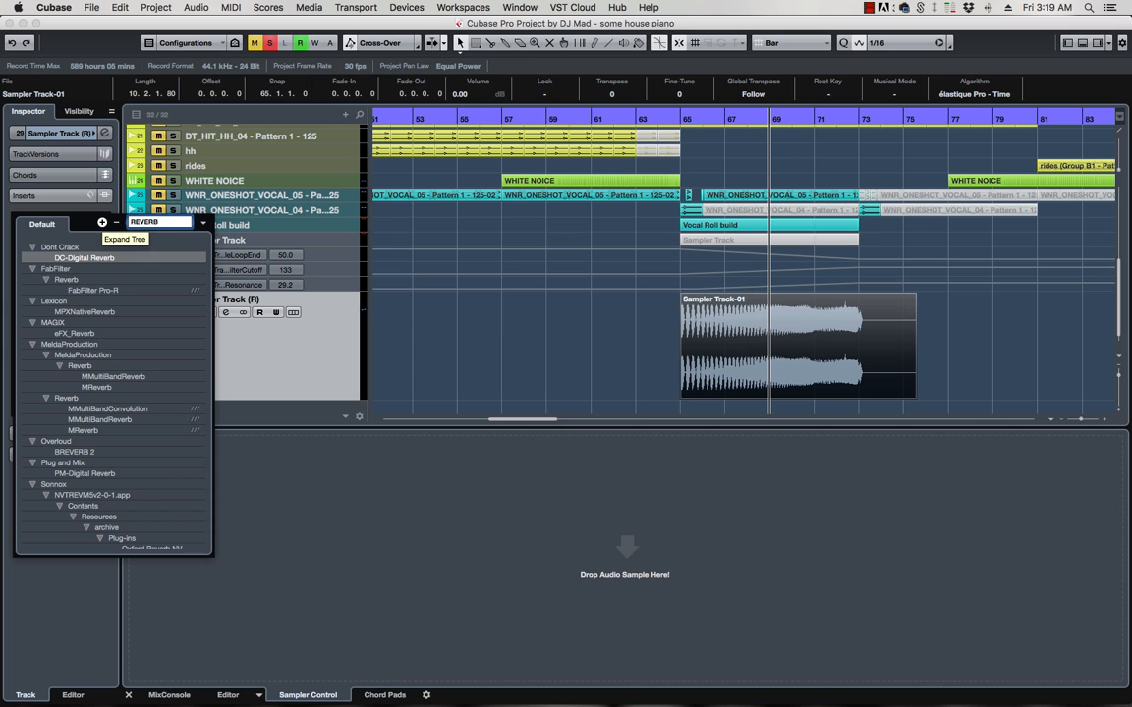
{"action": "key", "text": "BackSpace"}
{"action": "key", "text": "BackSpace"}
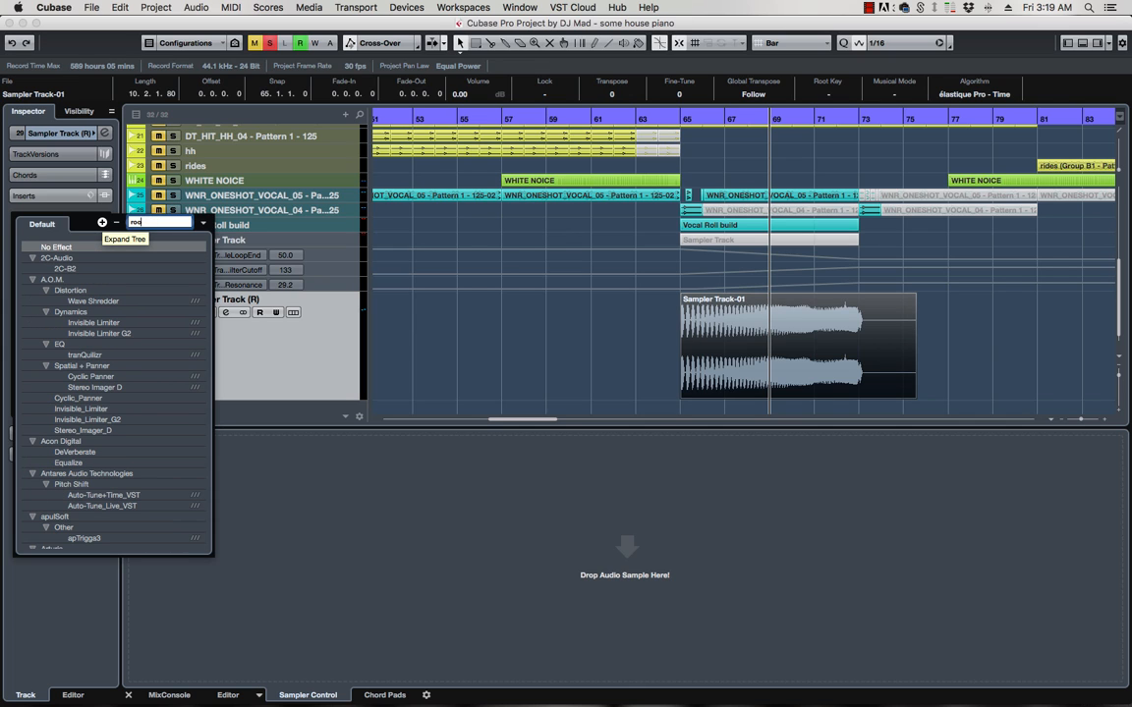
{"action": "type", "text": "roomw"}
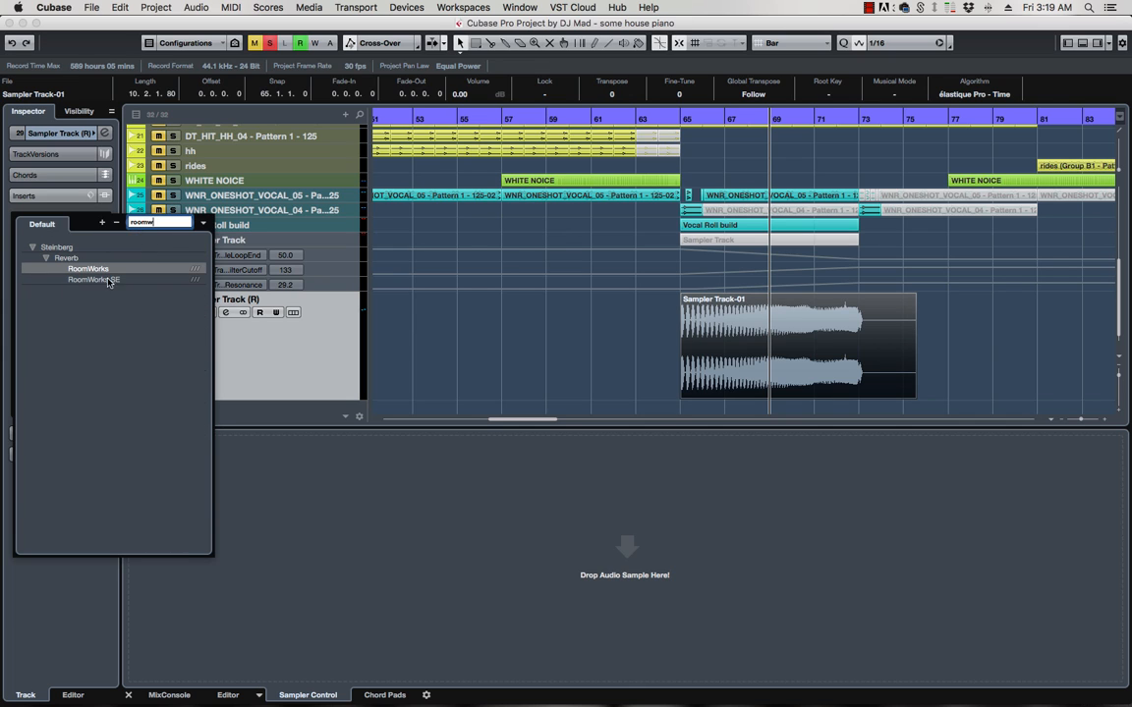
{"action": "left_click", "coordinate": [91, 268]}
{"action": "left_click_drag", "start_coordinate": [587, 139], "coordinate": [422, 52]}
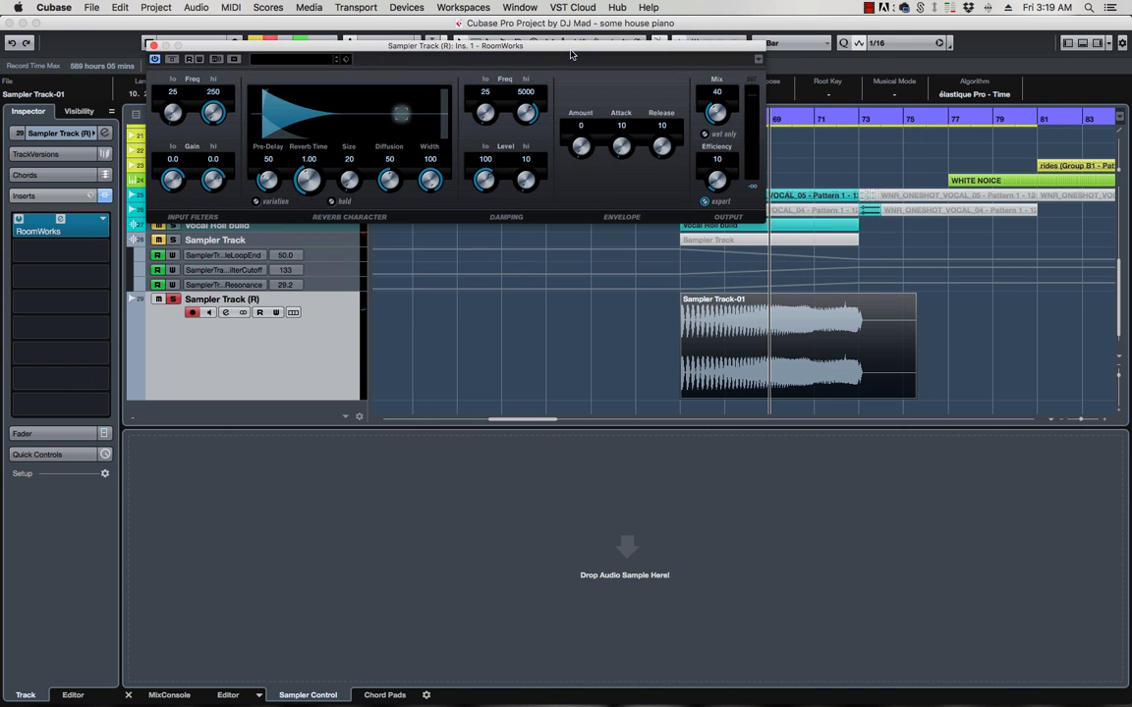
Step: Set the RoomWorks mix to 0 and write it as automation on the rendered track during playback
{"action": "key", "text": "space"}
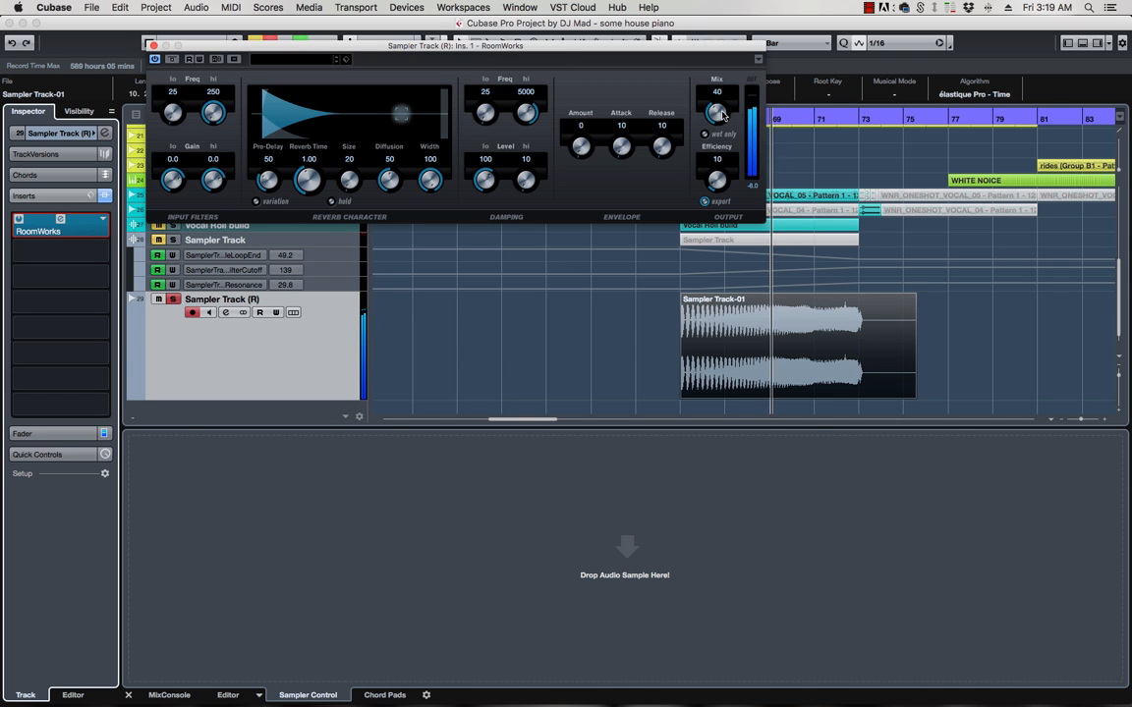
{"action": "left_click_drag", "start_coordinate": [723, 115], "coordinate": [675, 132]}
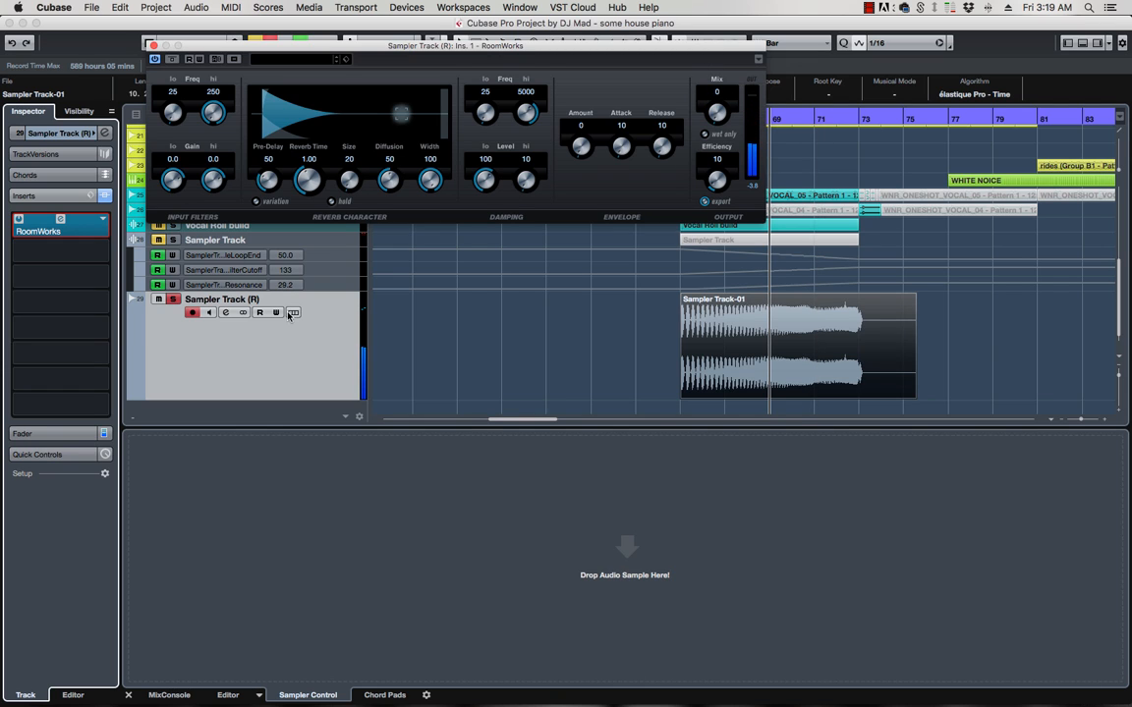
{"action": "left_click", "coordinate": [276, 313]}
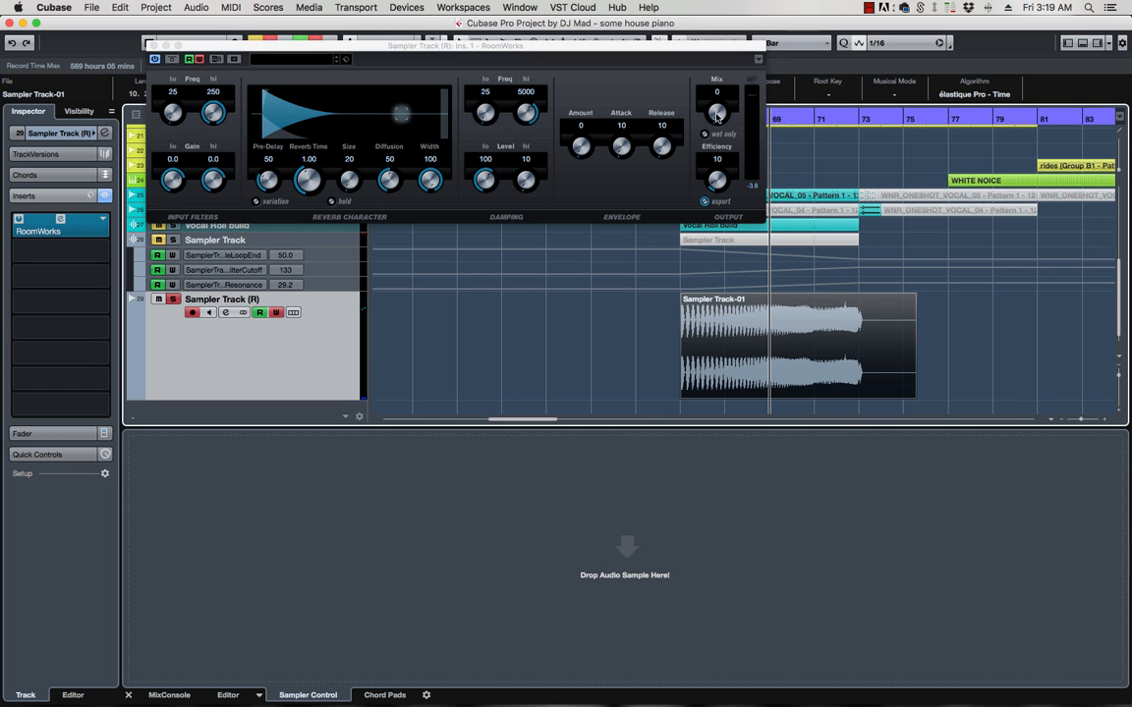
{"action": "left_click", "coordinate": [717, 114]}
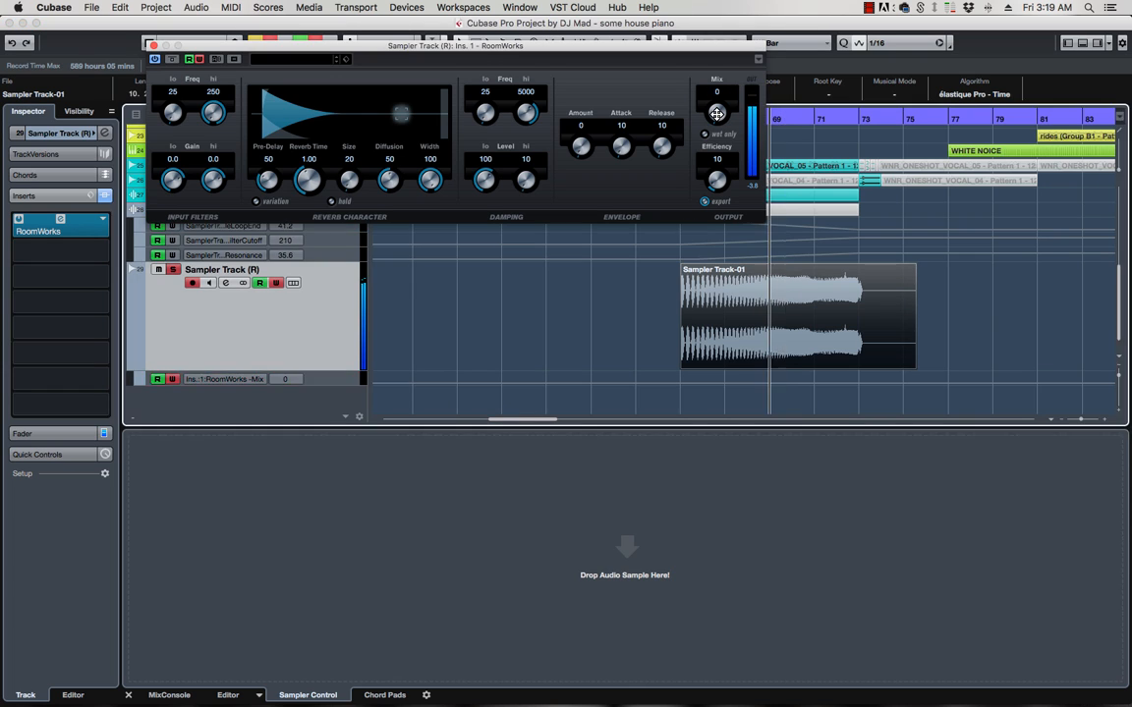
{"action": "left_click", "coordinate": [289, 320]}
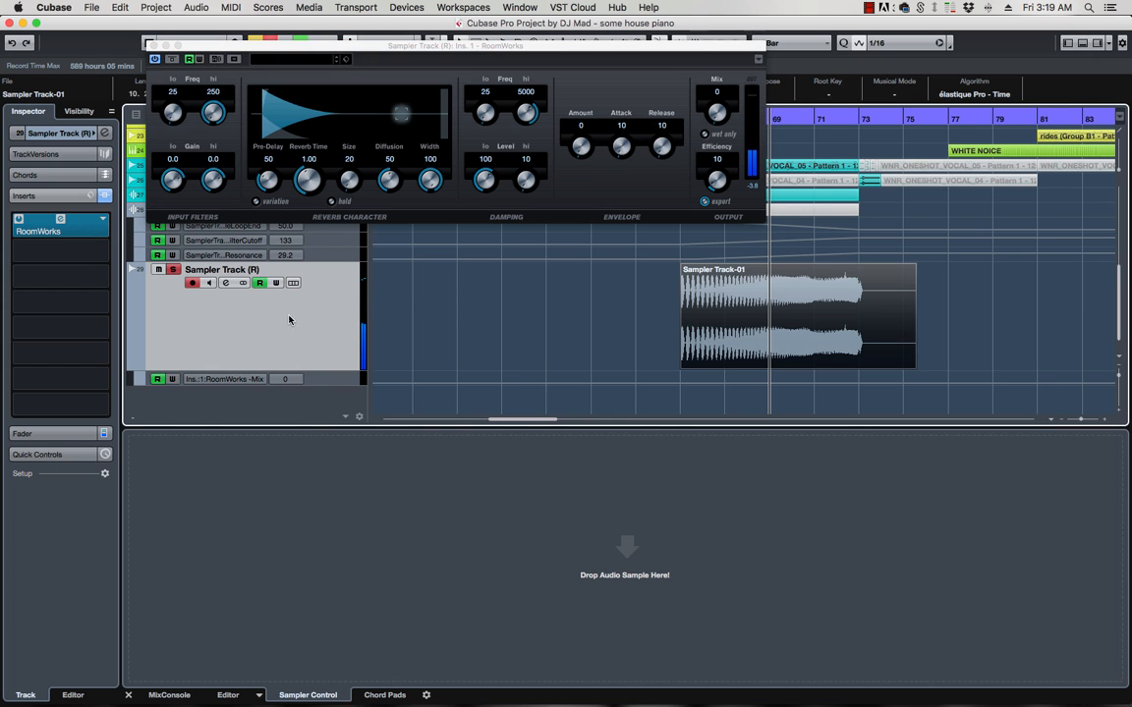
Step: Enlarge the RoomWorks mix automation lane and shape a ramp from 0 at bar 65 up to 84 at bar 73
{"action": "left_click", "coordinate": [322, 378]}
{"action": "left_click", "coordinate": [778, 383]}
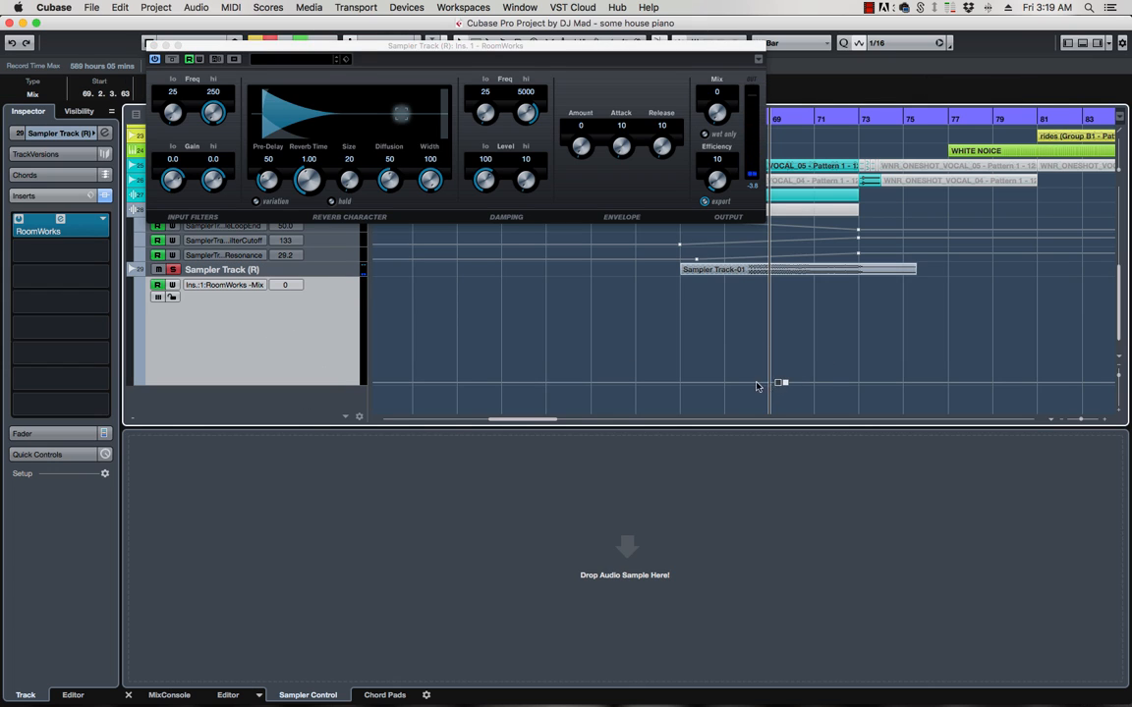
{"action": "left_click_drag", "start_coordinate": [778, 383], "coordinate": [680, 392]}
{"action": "left_click_drag", "start_coordinate": [784, 383], "coordinate": [858, 297]}
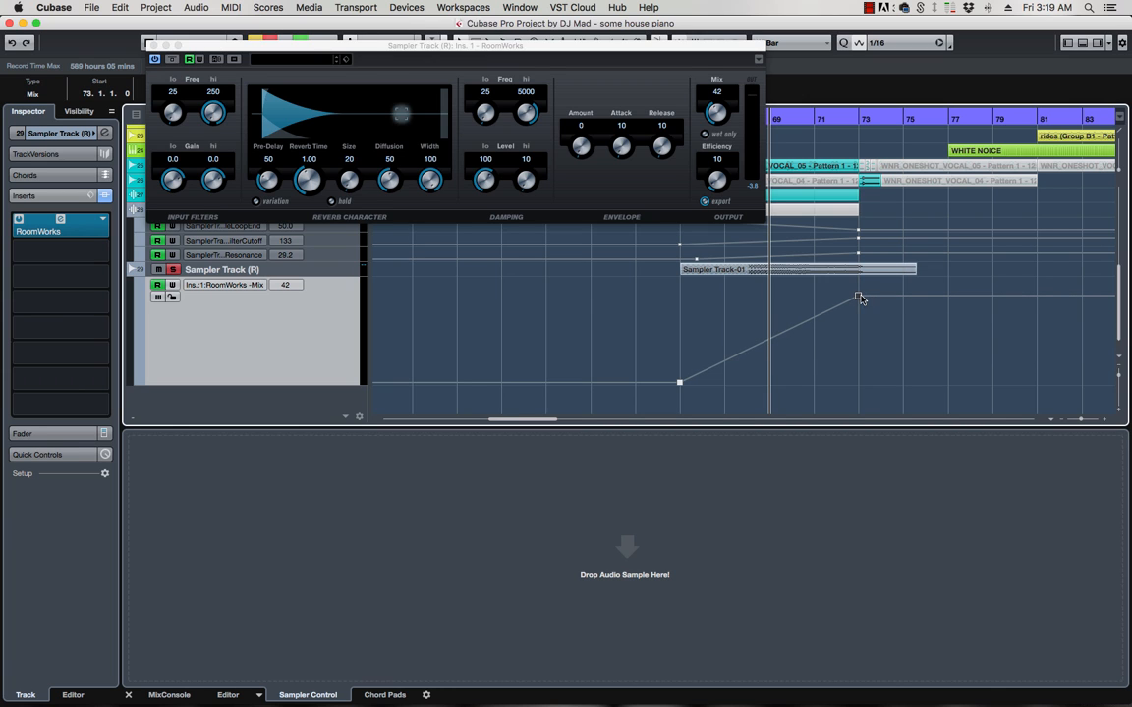
Step: Play back the rendered vocal roll from bar 65 with the rising reverb mix, and return to bar 65
{"action": "left_click_drag", "start_coordinate": [634, 44], "coordinate": [492, 58]}
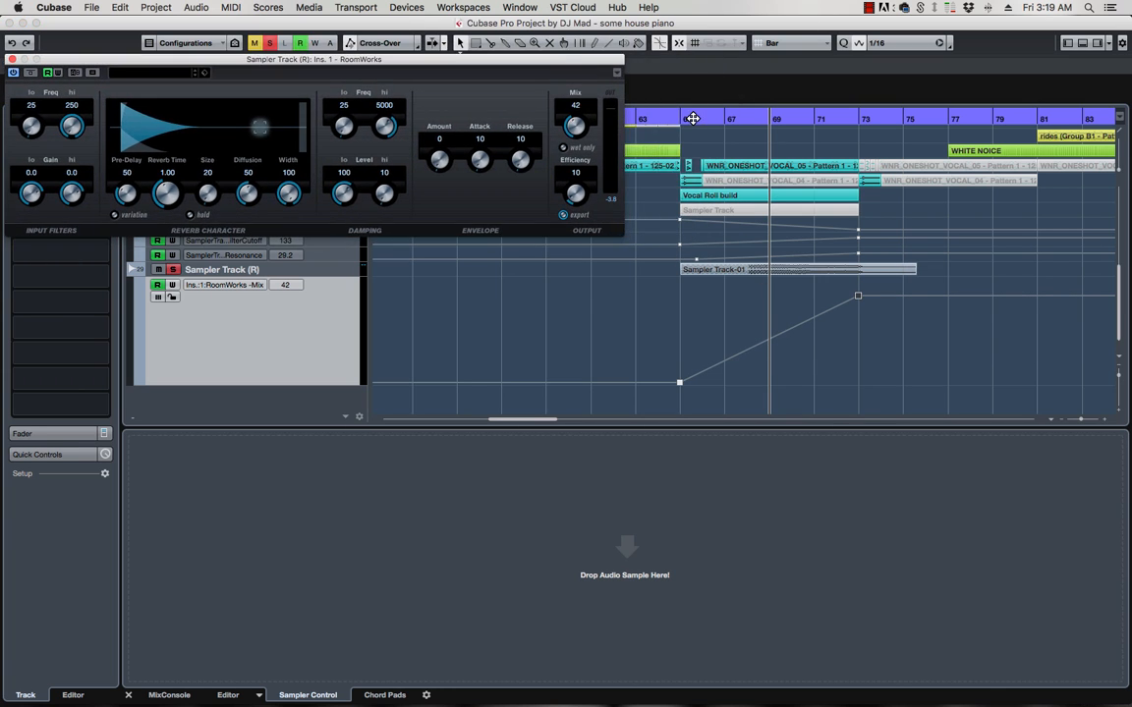
{"action": "left_click", "coordinate": [687, 118]}
{"action": "key", "text": "space"}
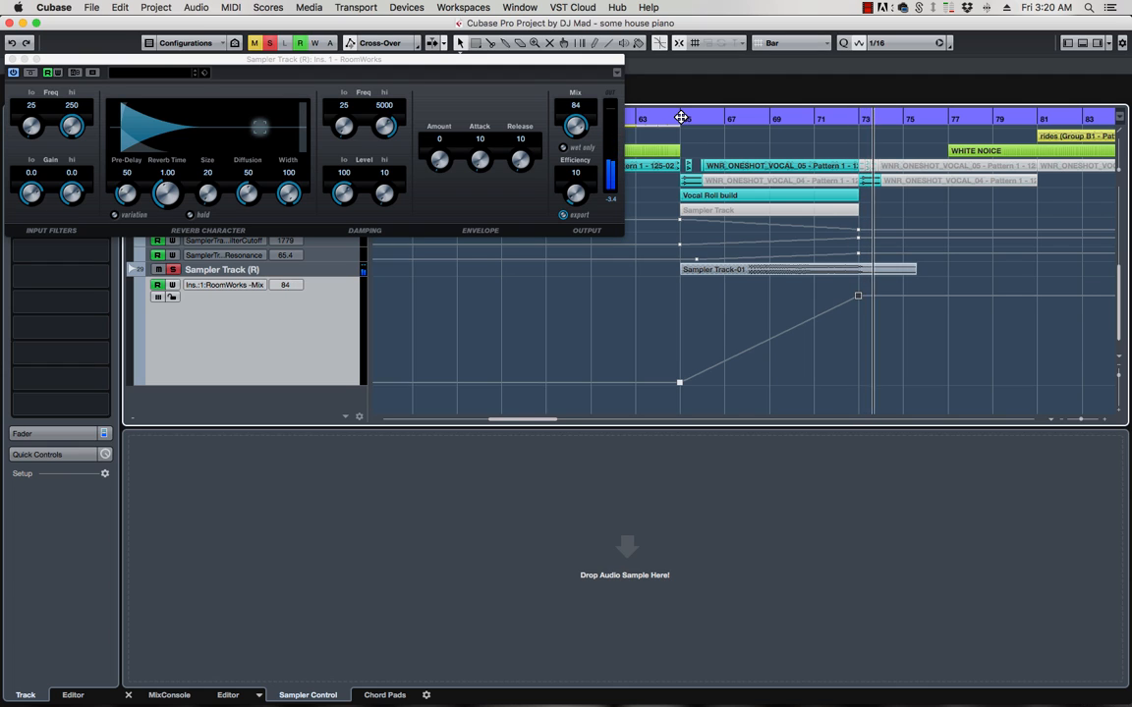
{"action": "left_click", "coordinate": [681, 117]}
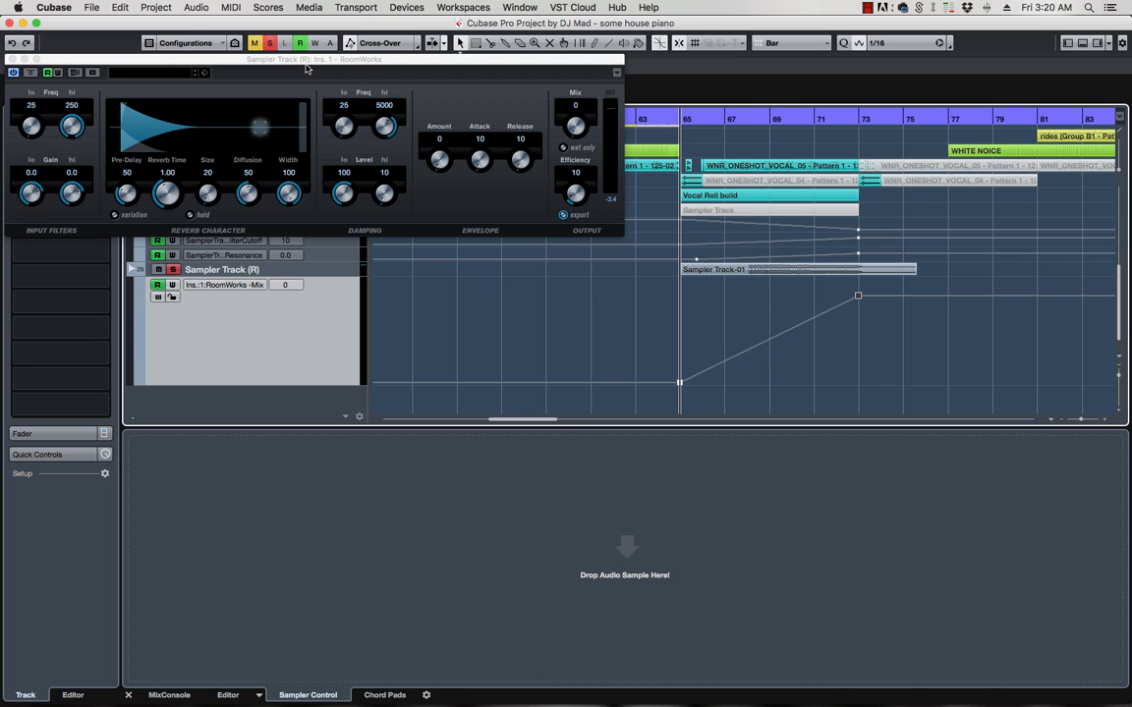
{"action": "left_click", "coordinate": [868, 8]}
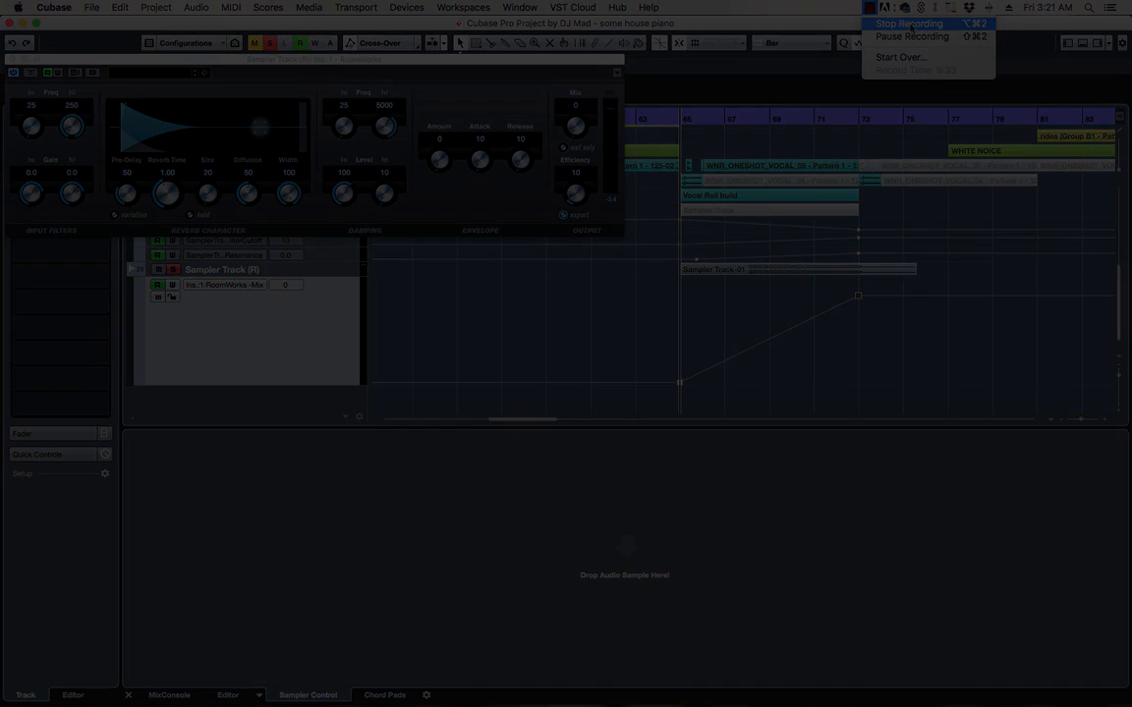